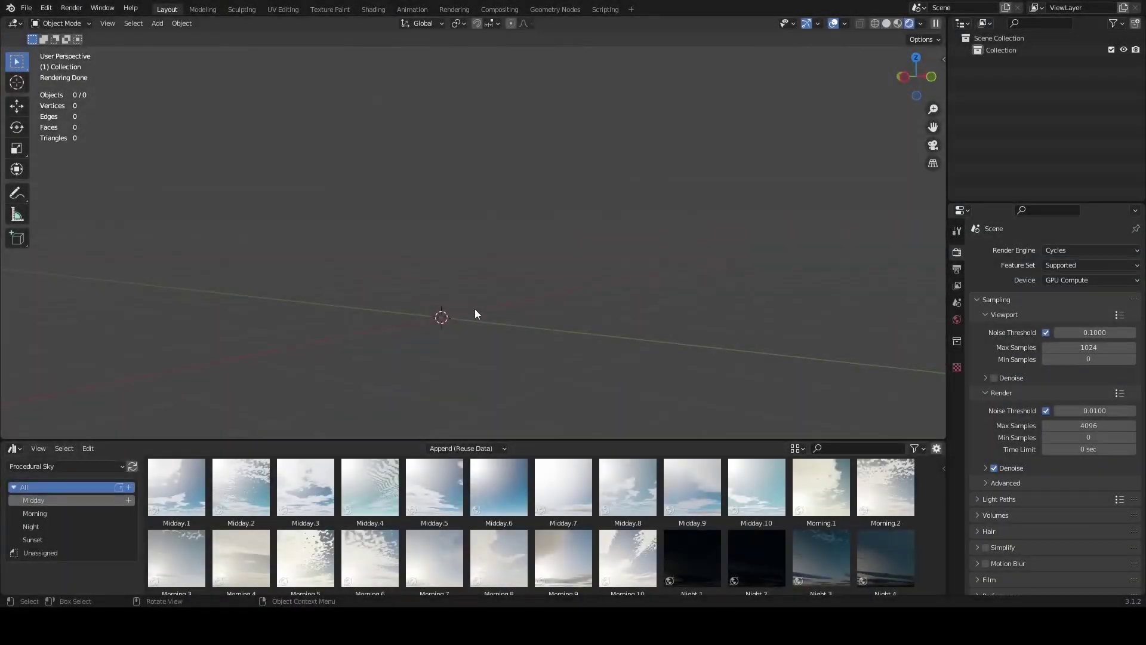
Add the Midday.5 sky and the Mountain.2 terrain assets to the empty scene
{"action": "left_click_drag", "start_coordinate": [434, 486], "coordinate": [432, 238]}
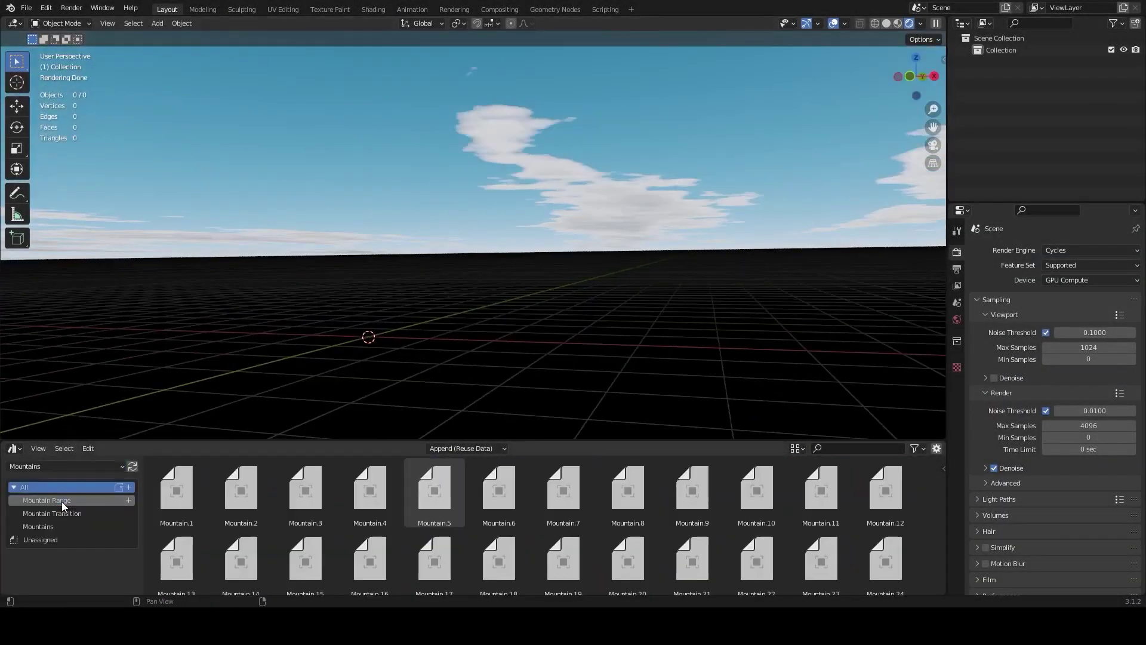
{"action": "left_click_drag", "start_coordinate": [240, 487], "coordinate": [430, 328]}
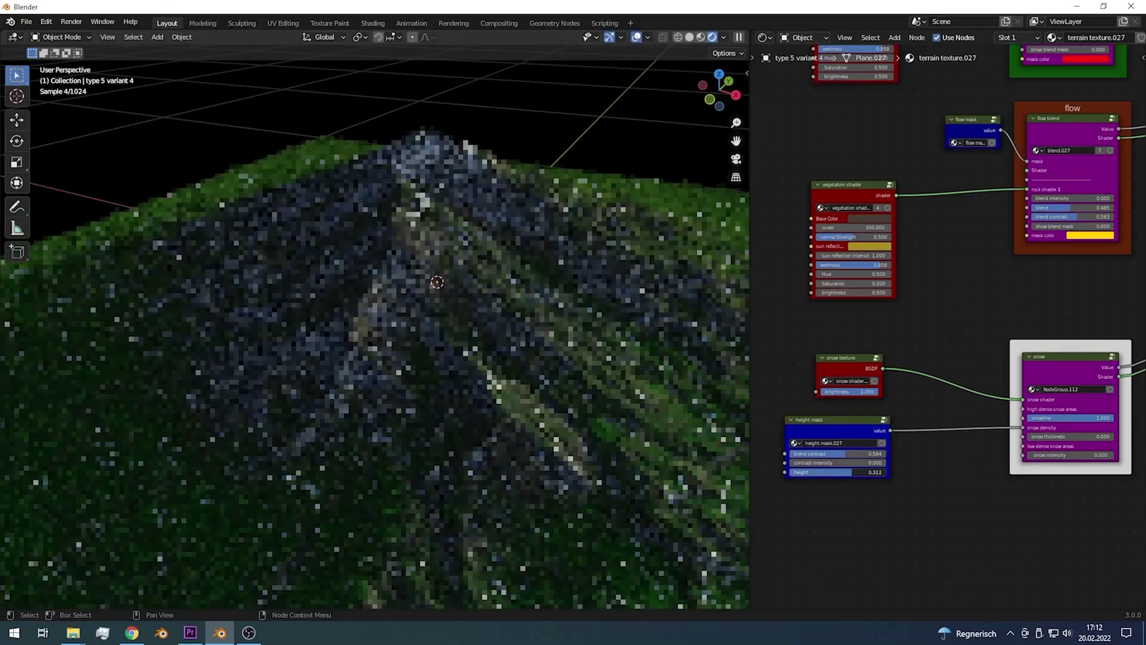
Lower the height value of the height mask that drives the snow node to spread snow further down the mountain
{"action": "left_click_drag", "start_coordinate": [847, 472], "coordinate": [839, 471]}
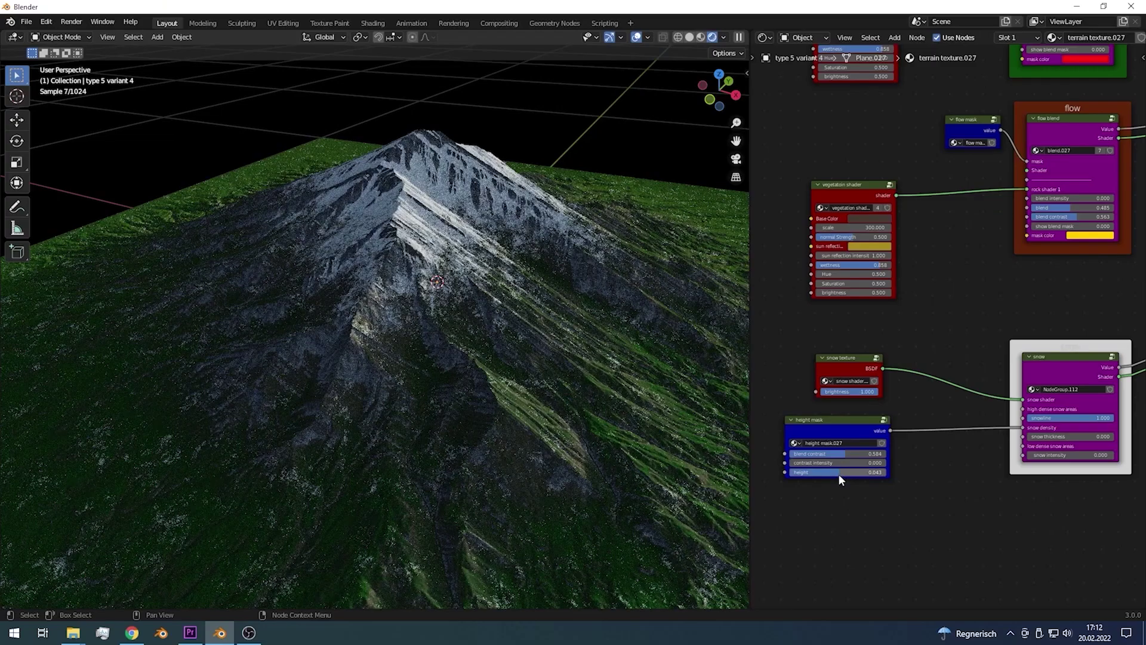
{"action": "left_click_drag", "start_coordinate": [837, 472], "coordinate": [827, 471]}
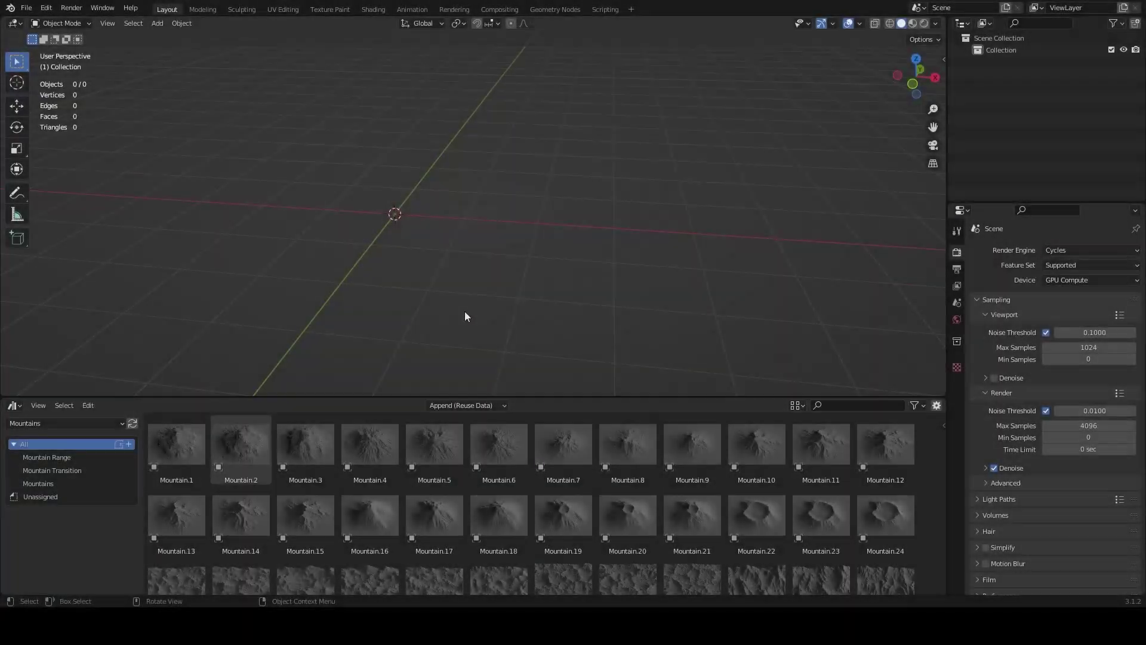
Place the Mountains_trasnition.25 terrain asset in the scene and switch the viewport to rendered shading
{"action": "scroll", "coordinate": [496, 458], "scroll_direction": "down", "scroll_amount": 3}
{"action": "scroll", "coordinate": [496, 453], "scroll_direction": "down", "scroll_amount": 1}
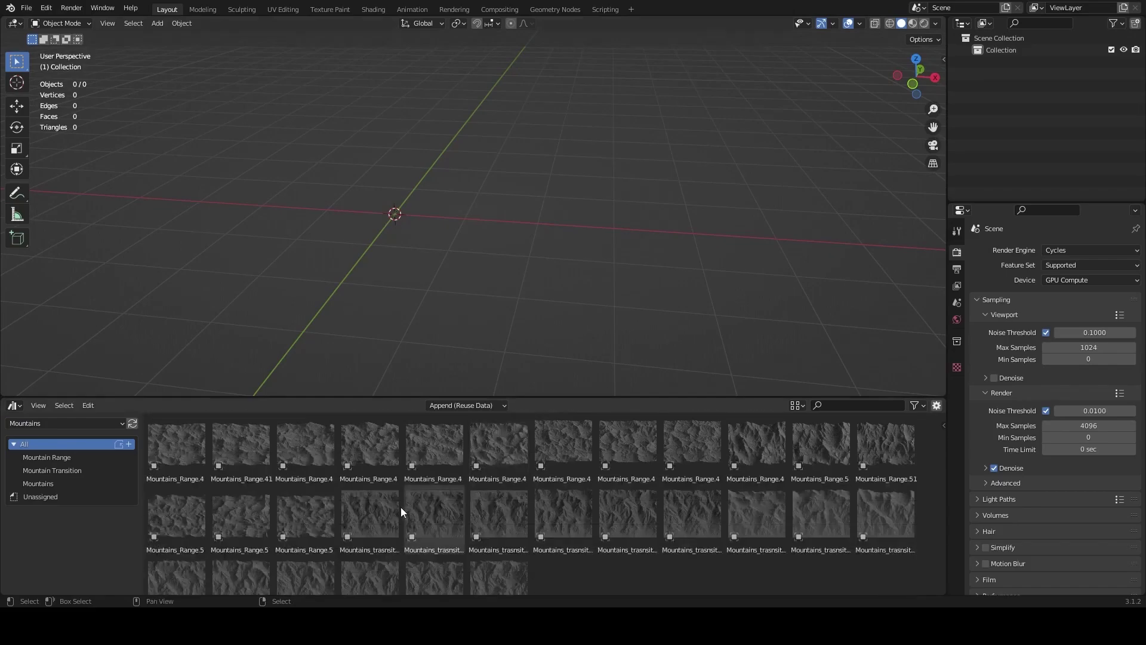
{"action": "mouse_move", "coordinate": [398, 508]}
{"action": "left_mouse_down"}
{"action": "mouse_move", "coordinate": [377, 237]}
{"action": "mouse_move", "coordinate": [488, 261]}
{"action": "left_mouse_up"}
{"action": "key", "text": "z"}
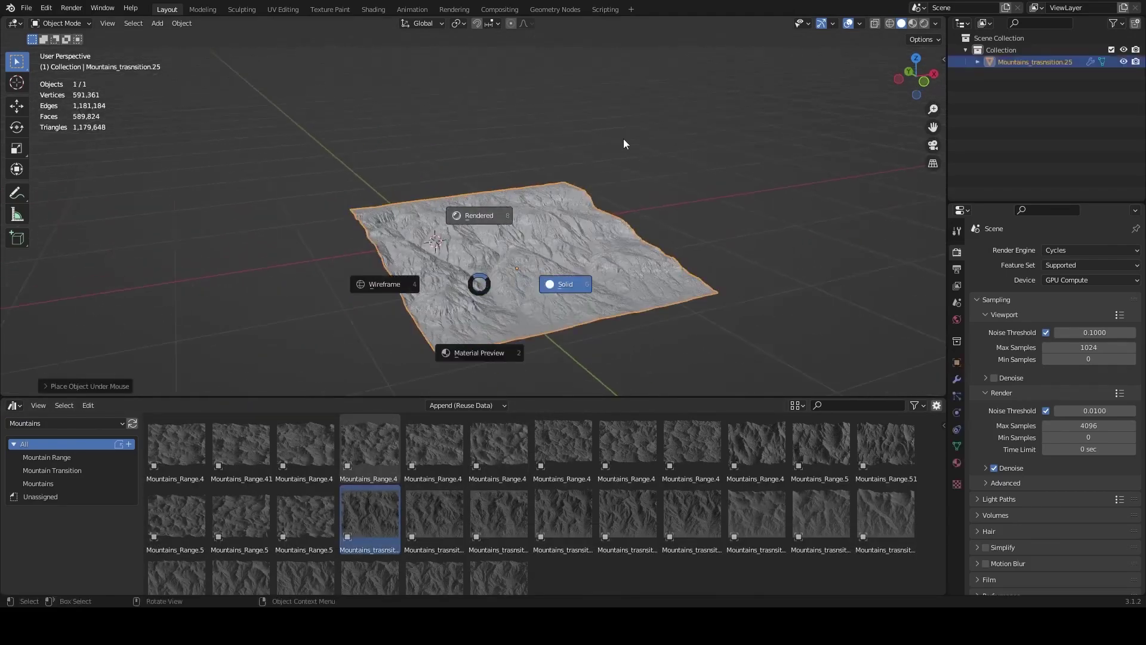
{"action": "left_click", "coordinate": [623, 139]}
Open the TerrainScapes add-on settings and set the world background colour to white
{"action": "key", "text": "n"}
{"action": "left_click", "coordinate": [939, 156]}
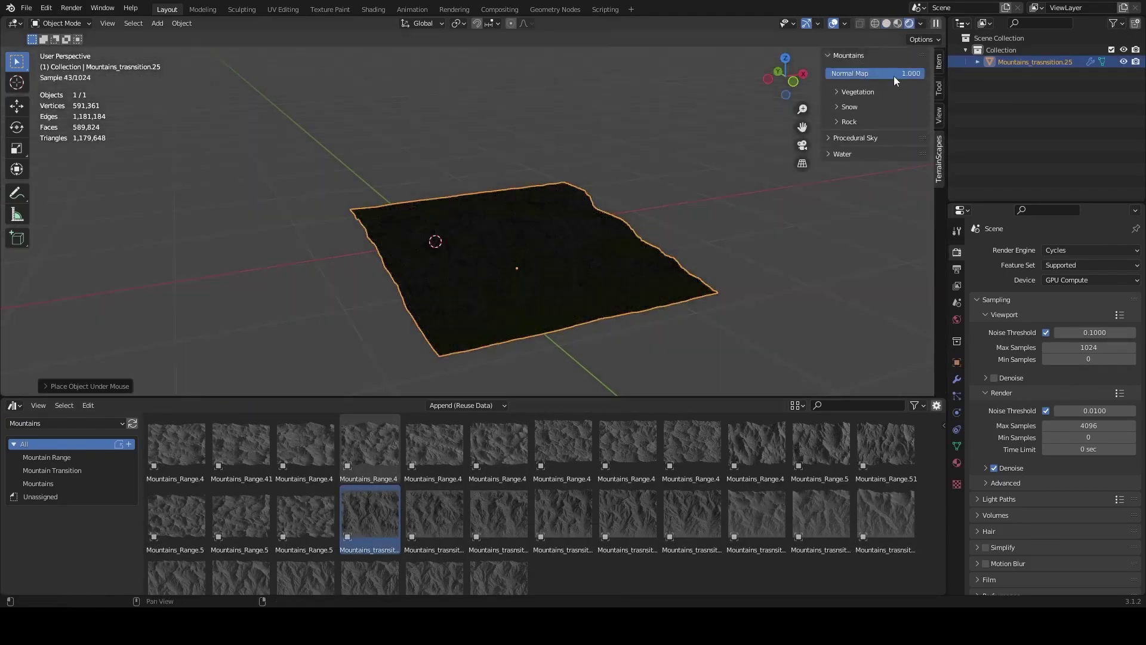
{"action": "left_click", "coordinate": [957, 320]}
{"action": "left_click", "coordinate": [1086, 325]}
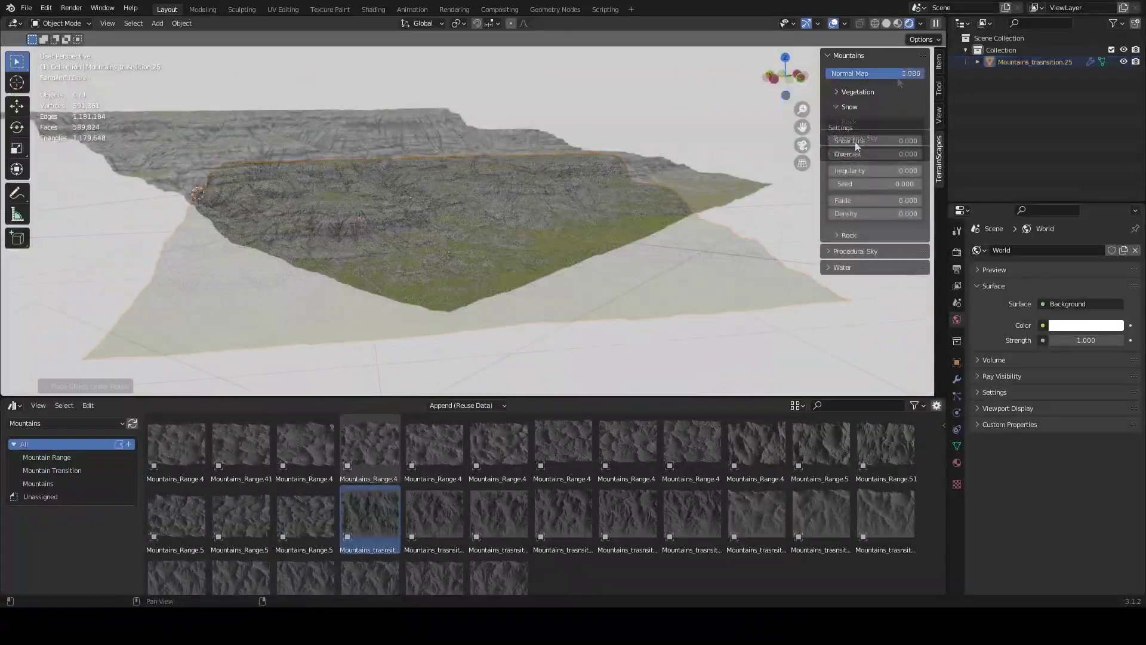
Set the terrain's Snow Line to 0.722, Overcast to 0.481 and Irregularity to 0.424, and raise the snow Faide
{"action": "left_click_drag", "start_coordinate": [851, 141], "coordinate": [869, 170]}
{"action": "middle_click_drag", "start_coordinate": [625, 189], "coordinate": [467, 200]}
{"action": "scroll", "coordinate": [629, 214], "scroll_direction": "up", "scroll_amount": 2}
{"action": "scroll", "coordinate": [631, 218], "scroll_direction": "down", "scroll_amount": 2}
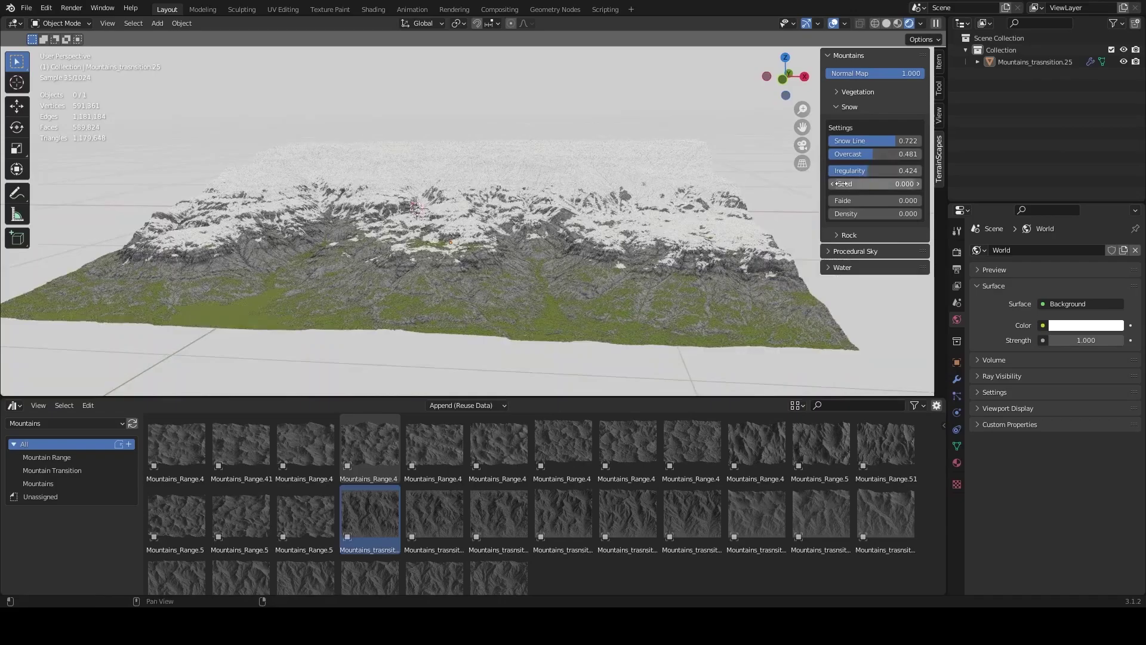
{"action": "left_click_drag", "start_coordinate": [835, 201], "coordinate": [844, 200]}
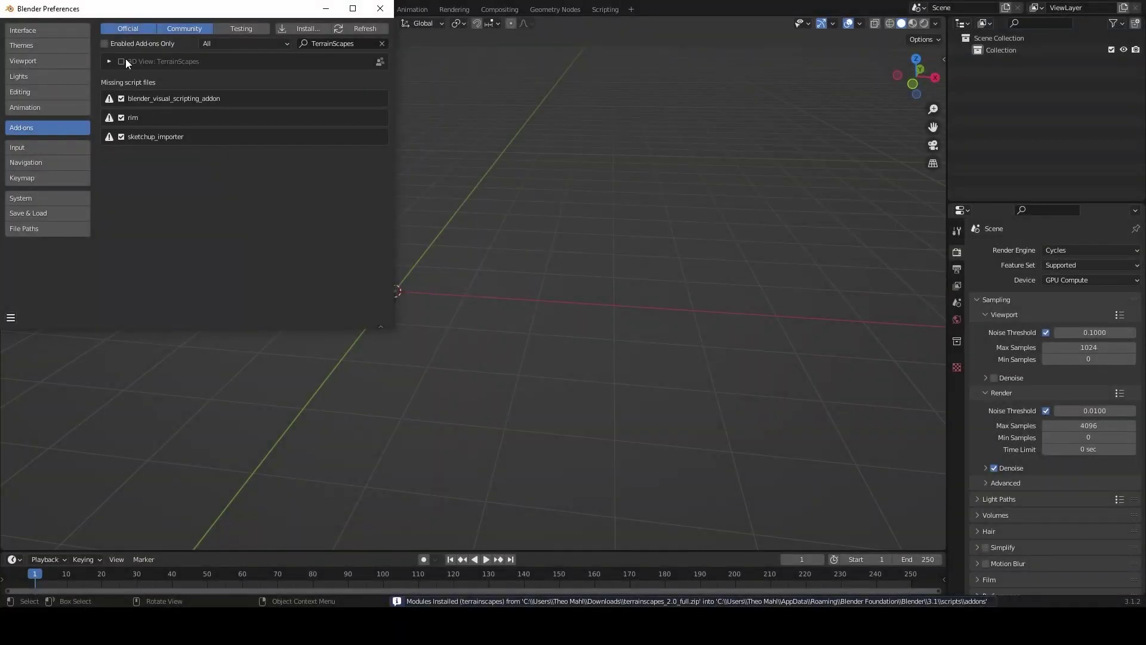
Enable the TerrainScapes add-on and start adding an asset library in the file path preferences
{"action": "left_click", "coordinate": [122, 61]}
{"action": "left_click", "coordinate": [34, 230]}
{"action": "left_click", "coordinate": [376, 255]}
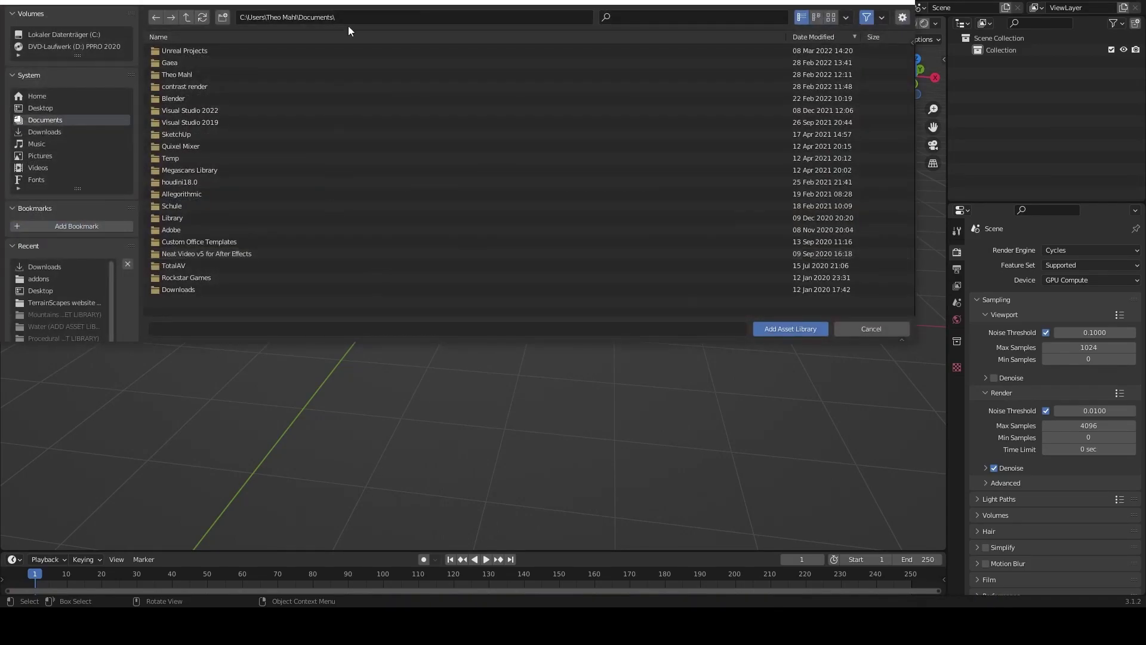
Register the mountains folder inside the Blender 3.1 user add-ons directory as an asset library
{"action": "left_click", "coordinate": [349, 19]}
{"action": "type", "text": "C:\\Users\\Theo Mahl\\AppData\\Roaming\\Blender Foundation\\Blender\\3.1\\scripts\\addons\\"}
{"action": "key", "text": "Return"}
{"action": "double_click", "coordinate": [256, 51]}
{"action": "double_click", "coordinate": [242, 51]}
{"action": "double_click", "coordinate": [229, 73]}
{"action": "left_click", "coordinate": [775, 326]}
Name the new asset library Mountains and close the preferences
{"action": "left_click", "coordinate": [186, 251]}
{"action": "type", "text": "Mountains"}
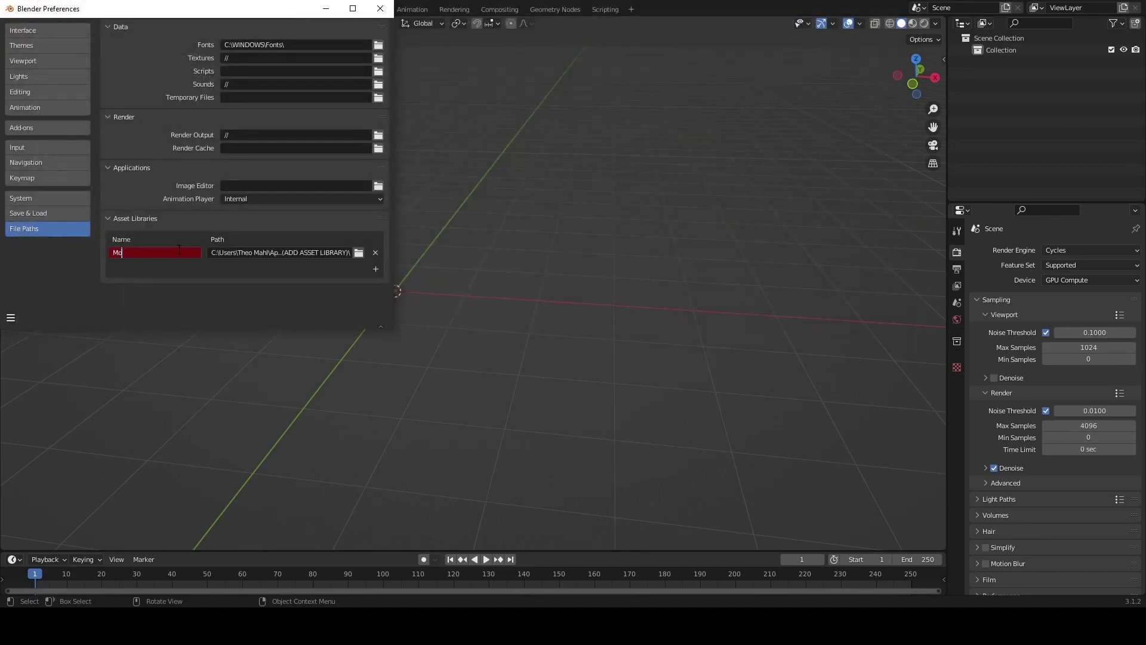
{"action": "key", "text": "Return"}
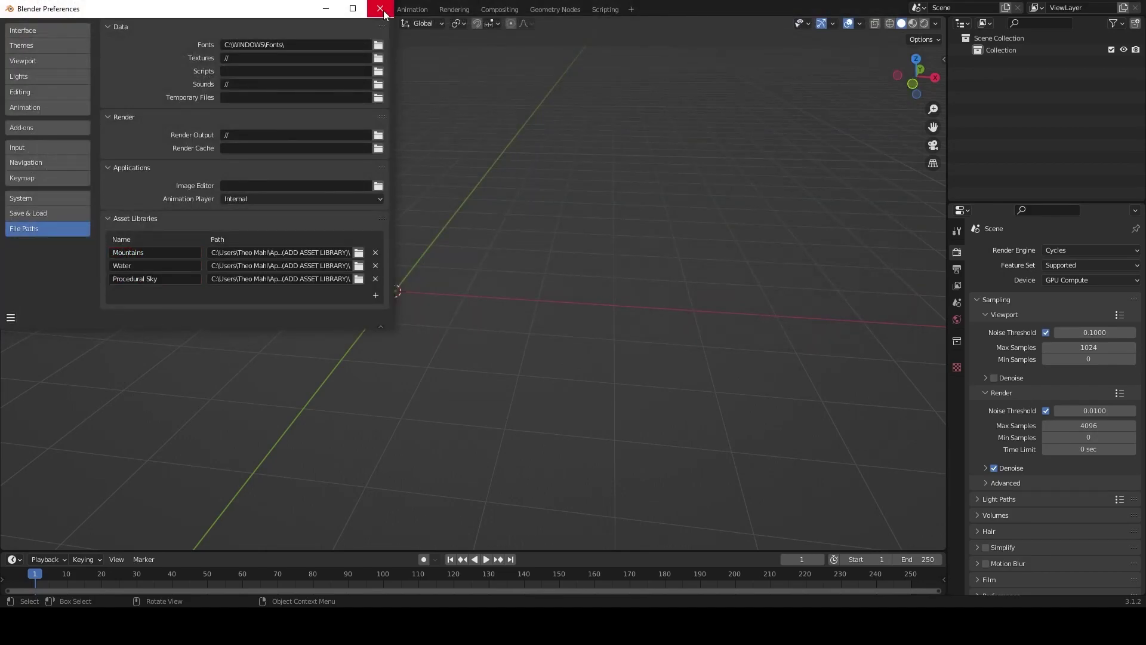
{"action": "left_click", "coordinate": [383, 14]}
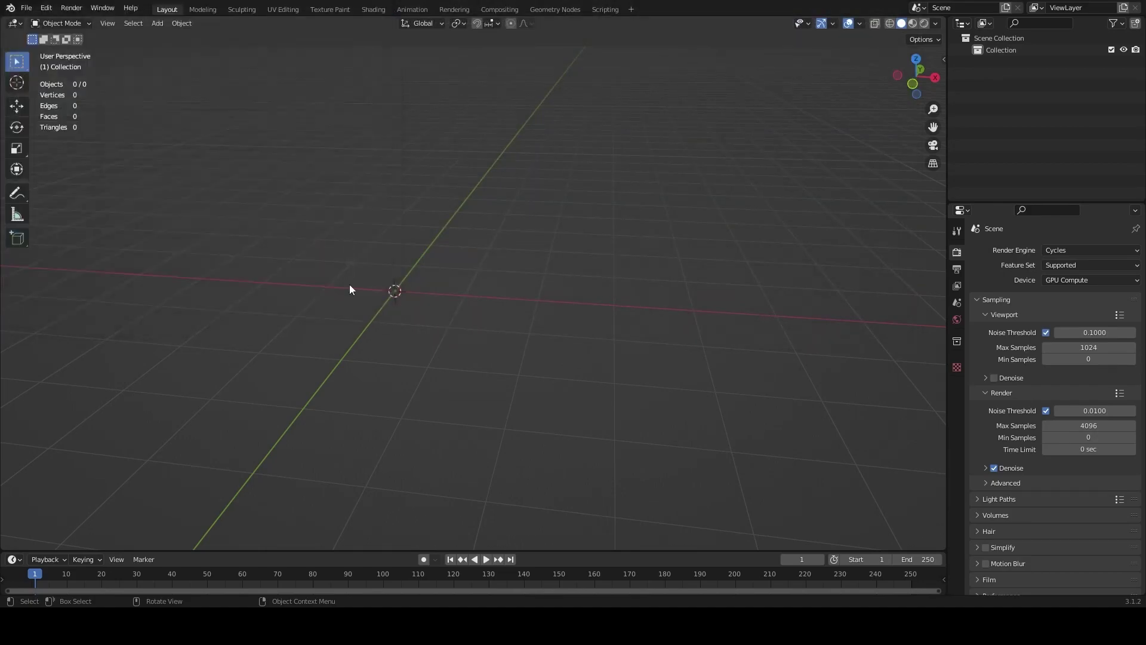
Enlarge the timeline area, turn it into an Asset Browser and show the Mountains library
{"action": "left_click_drag", "start_coordinate": [336, 550], "coordinate": [336, 440]}
{"action": "left_click", "coordinate": [14, 448]}
{"action": "left_click", "coordinate": [377, 521]}
{"action": "left_click", "coordinate": [51, 468]}
{"action": "left_click", "coordinate": [60, 507]}
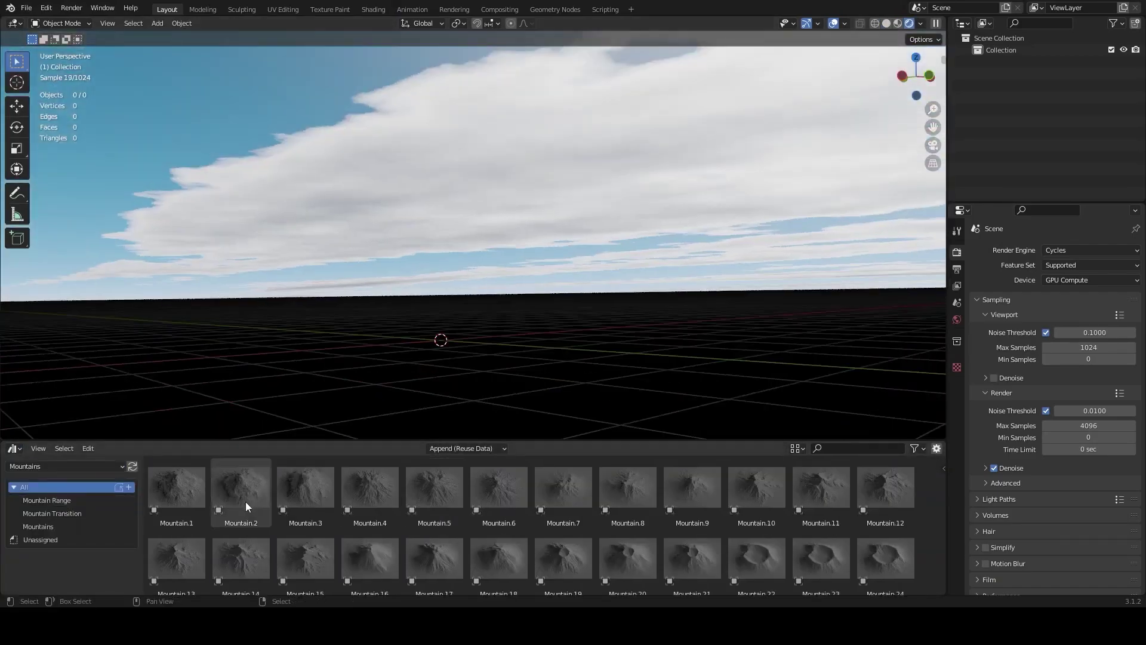
Place the Mountain.2 asset near the centre of the scene
{"action": "left_click_drag", "start_coordinate": [245, 502], "coordinate": [429, 346]}
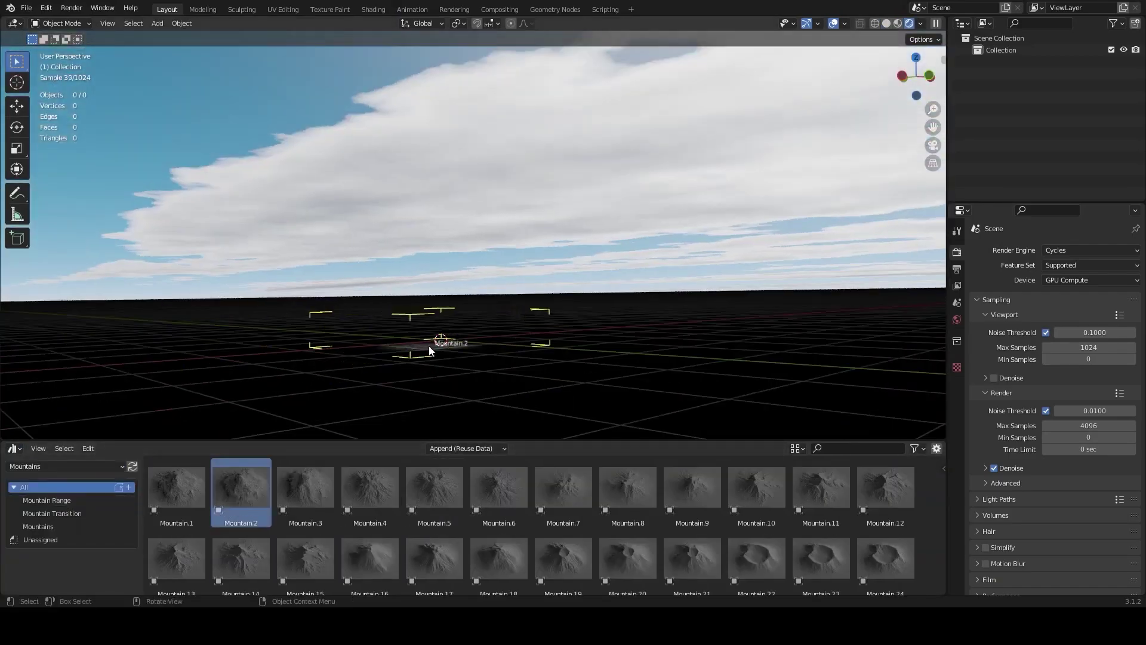
{"action": "left_click_drag", "start_coordinate": [518, 250], "coordinate": [531, 269]}
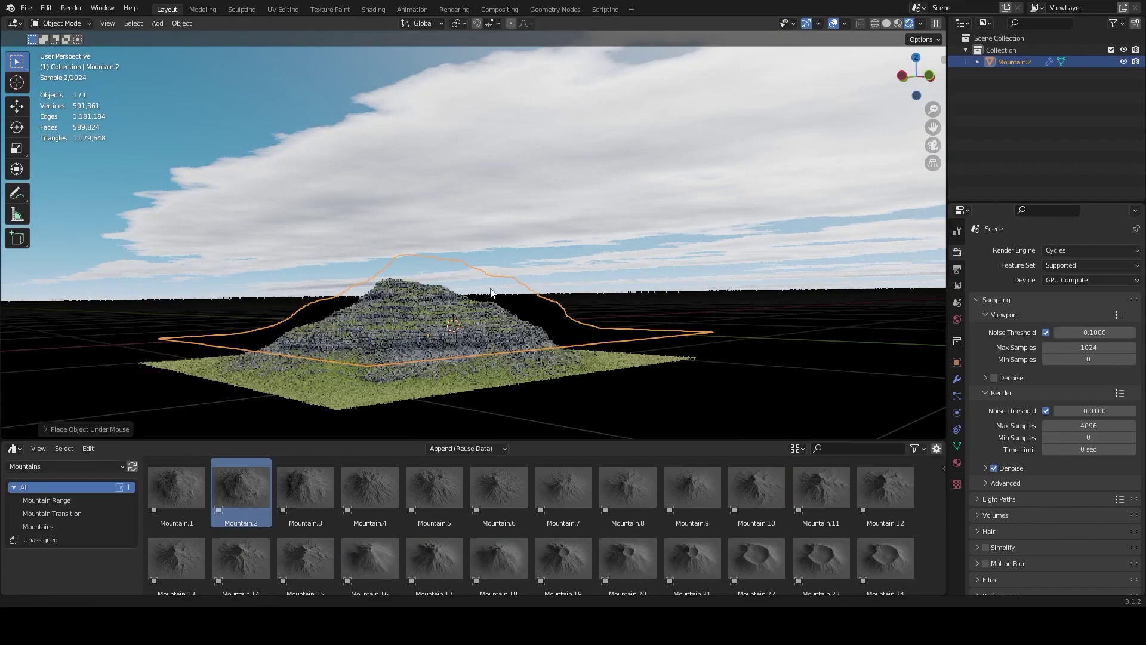
Reduce the cloud Overcast in the TerrainScapes procedural sky settings
{"action": "key", "text": "n"}
{"action": "left_click", "coordinate": [939, 158]}
{"action": "left_click", "coordinate": [856, 71]}
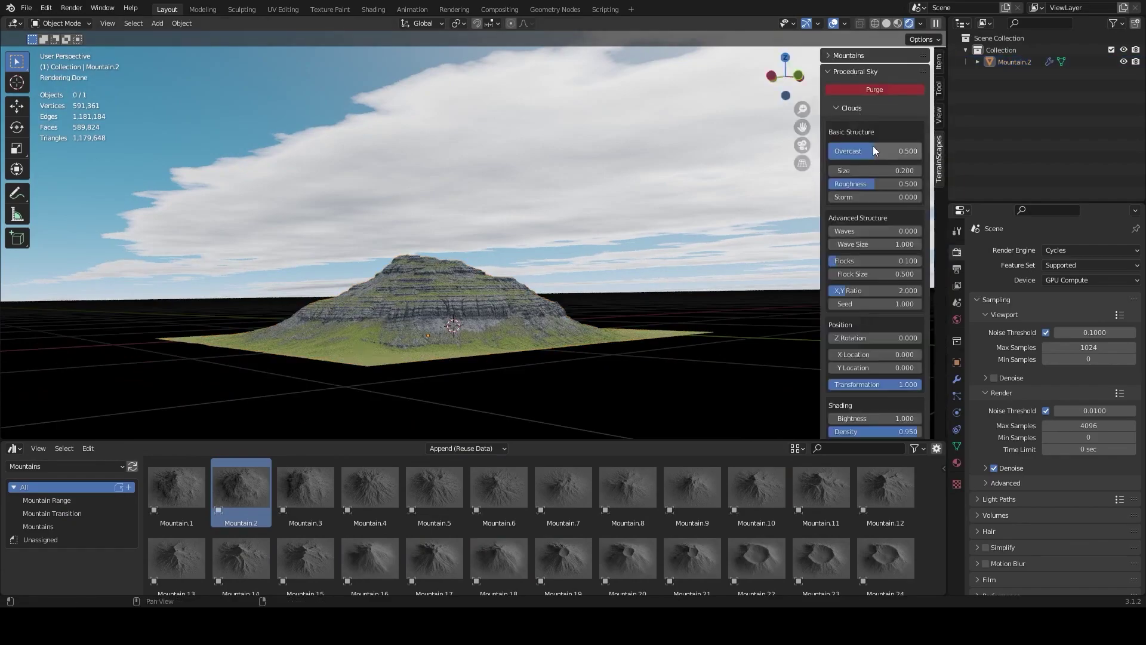
{"action": "left_click", "coordinate": [862, 72]}
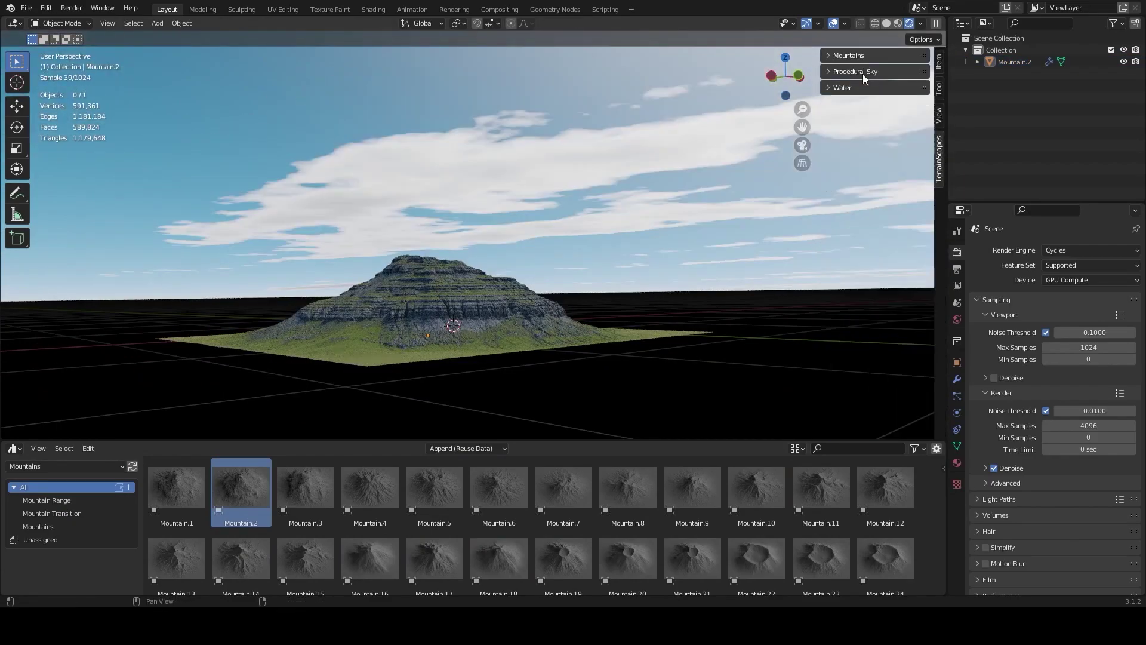
Select the mountain and set its vegetation Overgrowth to 0.485
{"action": "key", "text": "a"}
{"action": "left_click", "coordinate": [848, 55]}
{"action": "left_click", "coordinate": [873, 90]}
{"action": "left_click_drag", "start_coordinate": [896, 135], "coordinate": [874, 135]}
{"action": "middle_click_drag", "start_coordinate": [569, 237], "coordinate": [568, 232]}
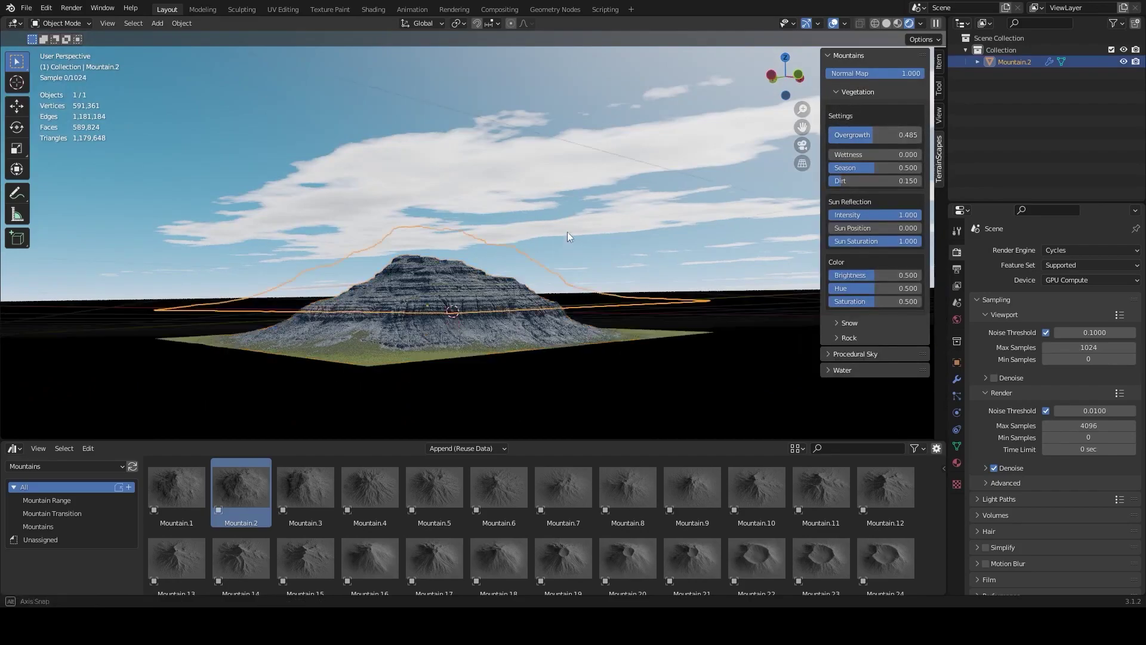
{"action": "scroll", "coordinate": [537, 234], "scroll_direction": "up", "scroll_amount": 2}
{"action": "left_click", "coordinate": [476, 239]}
{"action": "middle_click_drag", "start_coordinate": [476, 239], "coordinate": [482, 241]}
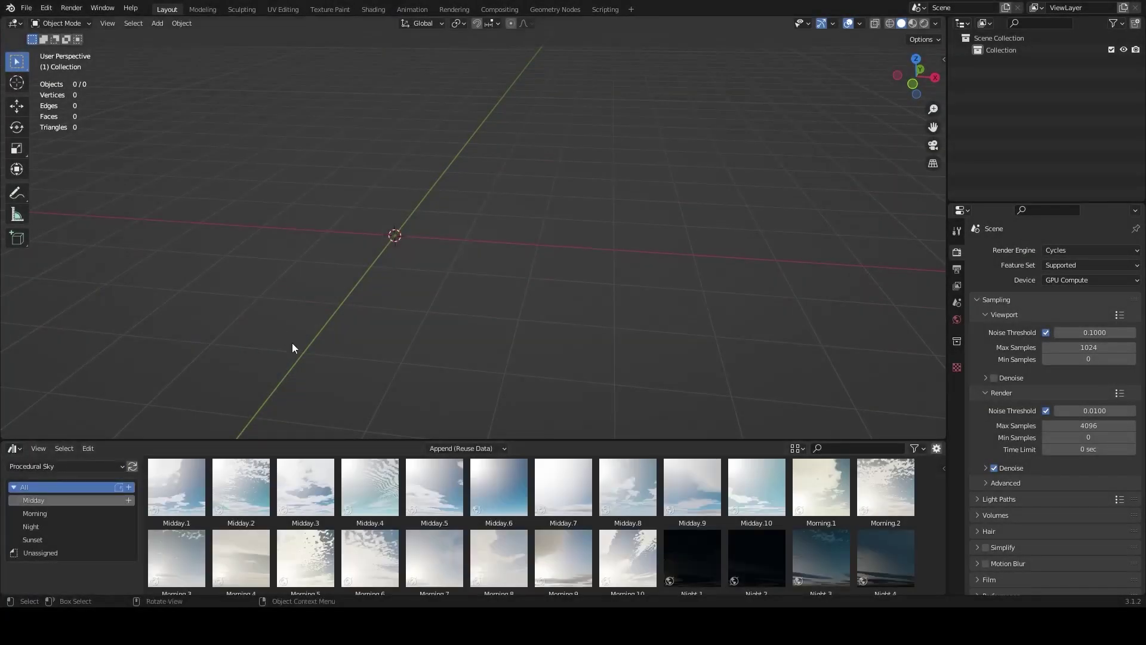
Switch the viewport to rendered shading and add the Midday.5 sky asset to the scene
{"action": "key", "text": "z"}
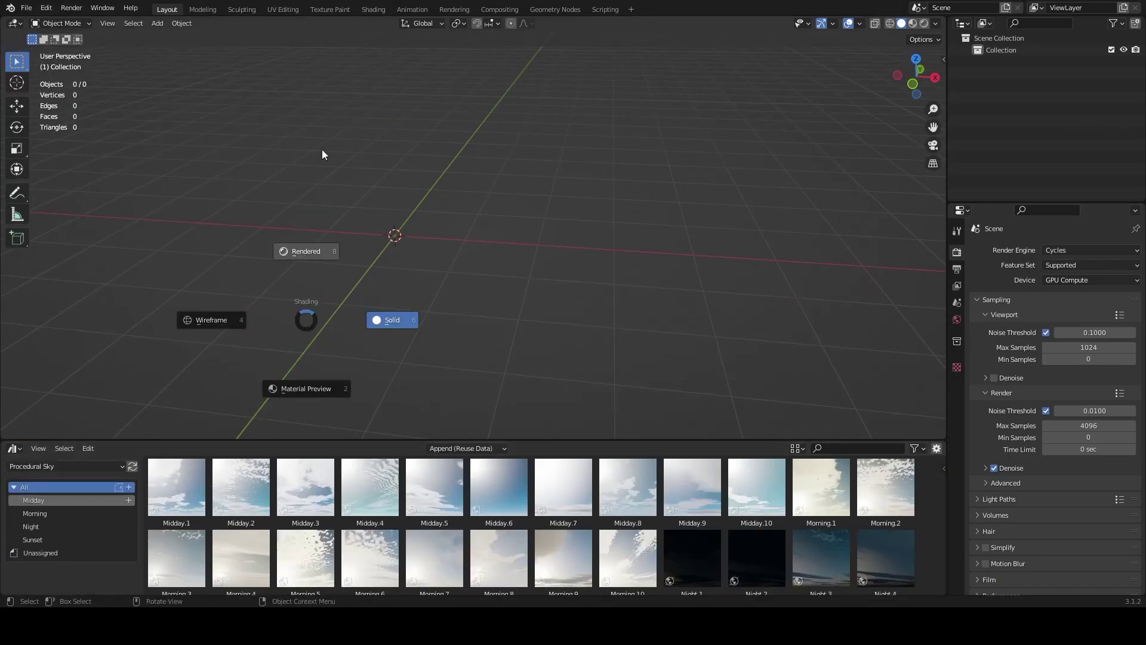
{"action": "left_click", "coordinate": [322, 150]}
{"action": "middle_click_drag", "start_coordinate": [384, 155], "coordinate": [507, 249]}
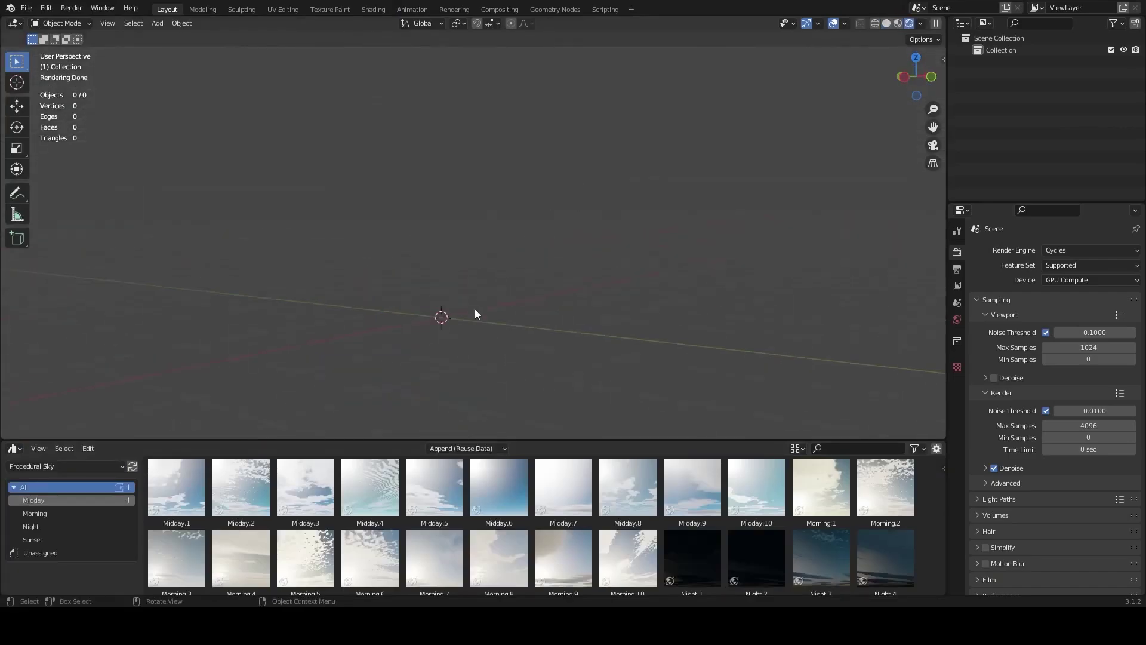
{"action": "left_click_drag", "start_coordinate": [425, 488], "coordinate": [421, 248]}
{"action": "middle_click_drag", "start_coordinate": [421, 249], "coordinate": [508, 239]}
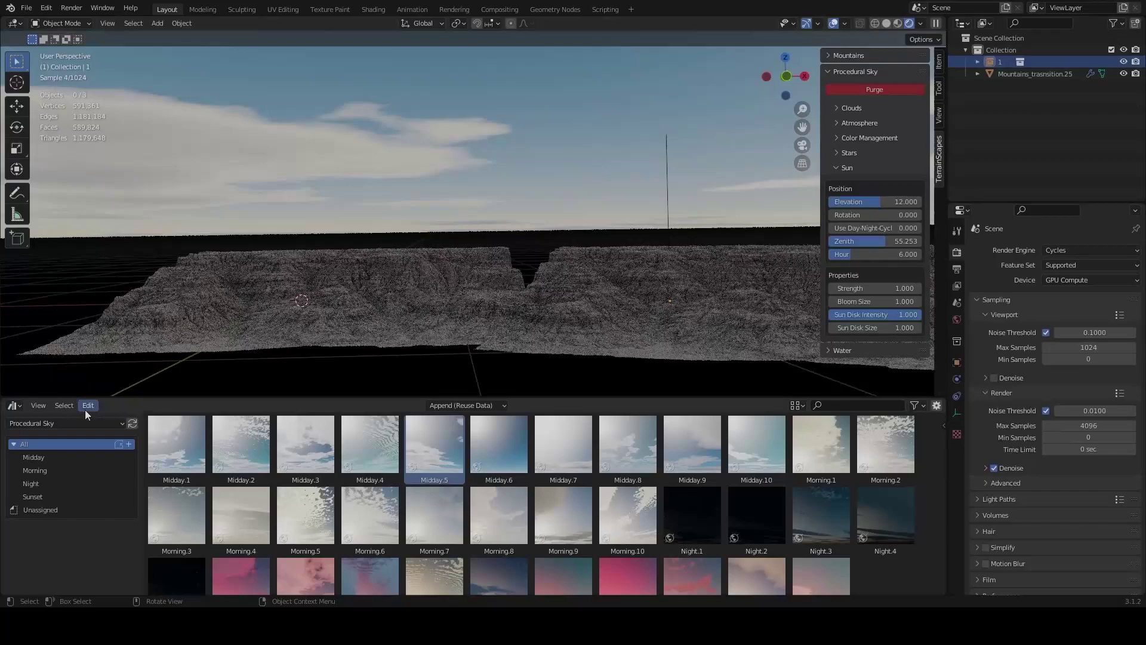
Show the Water asset library and place the Water asset over the terrain
{"action": "left_click", "coordinate": [72, 423]}
{"action": "left_click", "coordinate": [37, 465]}
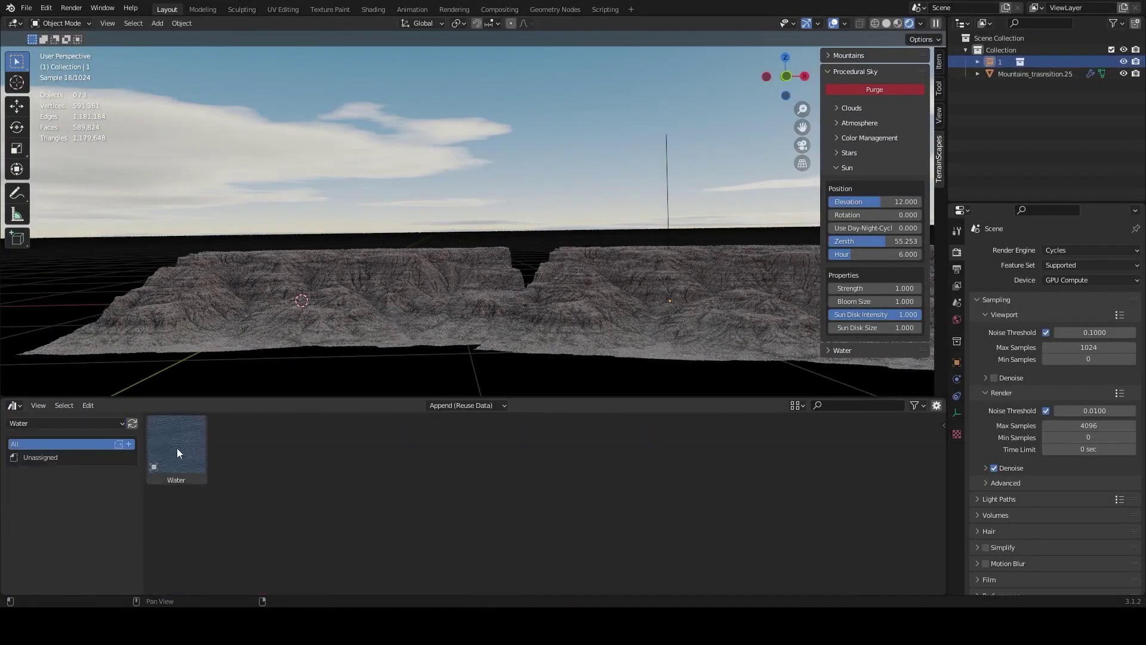
{"action": "scroll", "coordinate": [526, 203], "scroll_direction": "down", "scroll_amount": 2}
{"action": "middle_click_drag", "start_coordinate": [532, 194], "coordinate": [546, 209]}
Move the water plane down along the Z axis and shift it along the Y axis
{"action": "key", "text": "g"}
{"action": "key", "text": "z"}
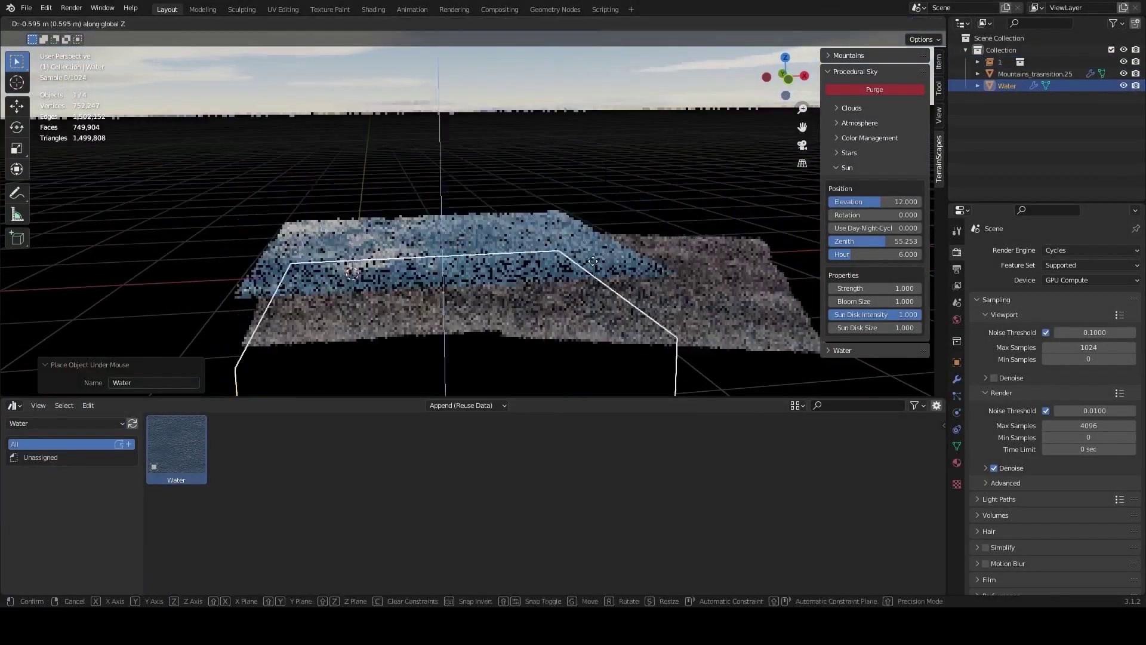
{"action": "left_click", "coordinate": [595, 308]}
{"action": "middle_click_drag", "start_coordinate": [596, 308], "coordinate": [606, 207]}
{"action": "key", "text": "g"}
{"action": "key", "text": "y"}
{"action": "left_click", "coordinate": [635, 297]}
{"action": "left_click", "coordinate": [606, 206]}
Place the Mountains_trasnition.25, Mountain.10 and Mountain.24 assets side by side in the scene
{"action": "left_click_drag", "start_coordinate": [938, 535], "coordinate": [535, 285]}
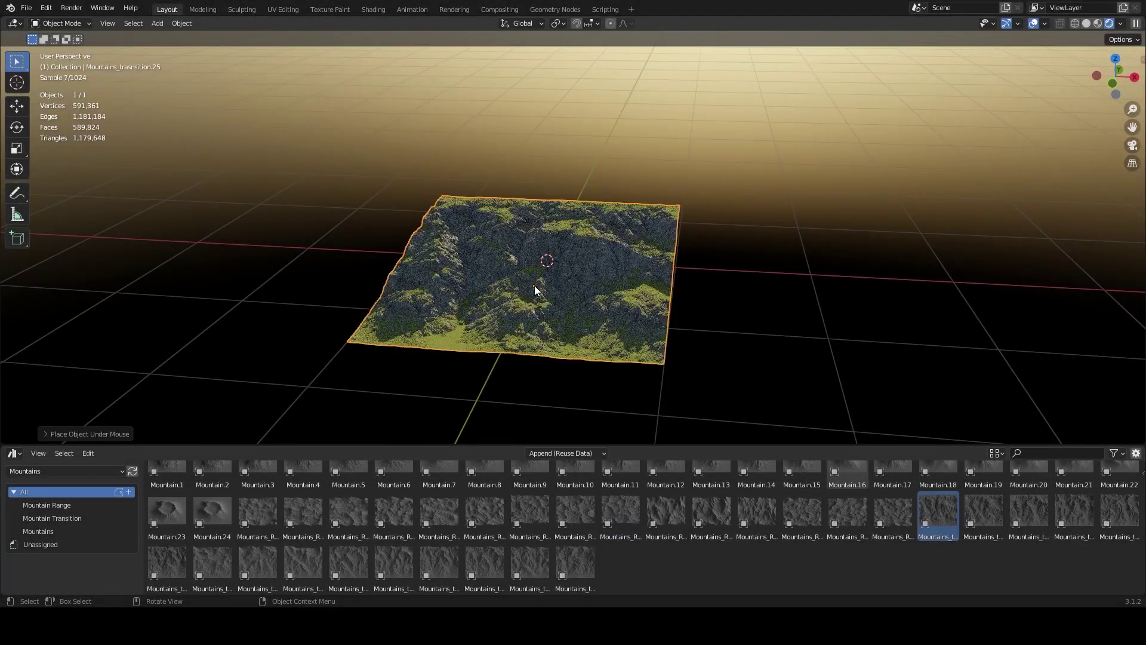
{"action": "left_click_drag", "start_coordinate": [578, 491], "coordinate": [865, 281]}
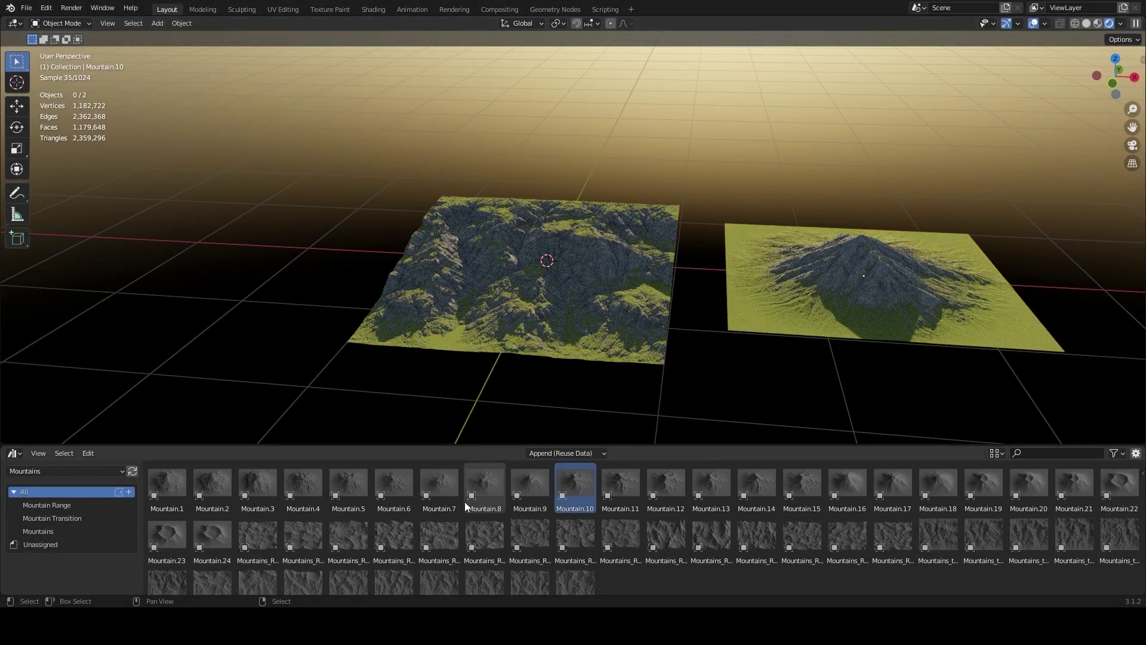
{"action": "left_click_drag", "start_coordinate": [211, 535], "coordinate": [162, 270]}
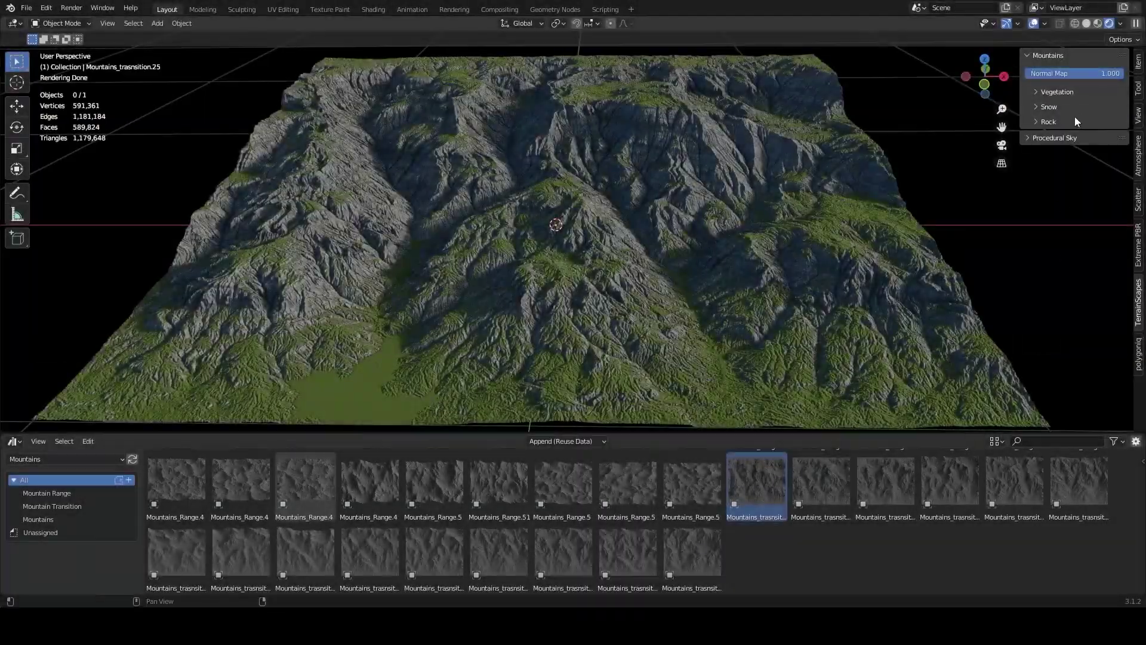
Set the terrain's vegetation Overgrowth to 0.757
{"action": "left_click", "coordinate": [1080, 92]}
{"action": "mouse_move", "coordinate": [1093, 135]}
{"action": "left_mouse_down"}
{"action": "mouse_move", "coordinate": [1058, 135]}
{"action": "mouse_move", "coordinate": [1098, 135]}
{"action": "left_mouse_up"}
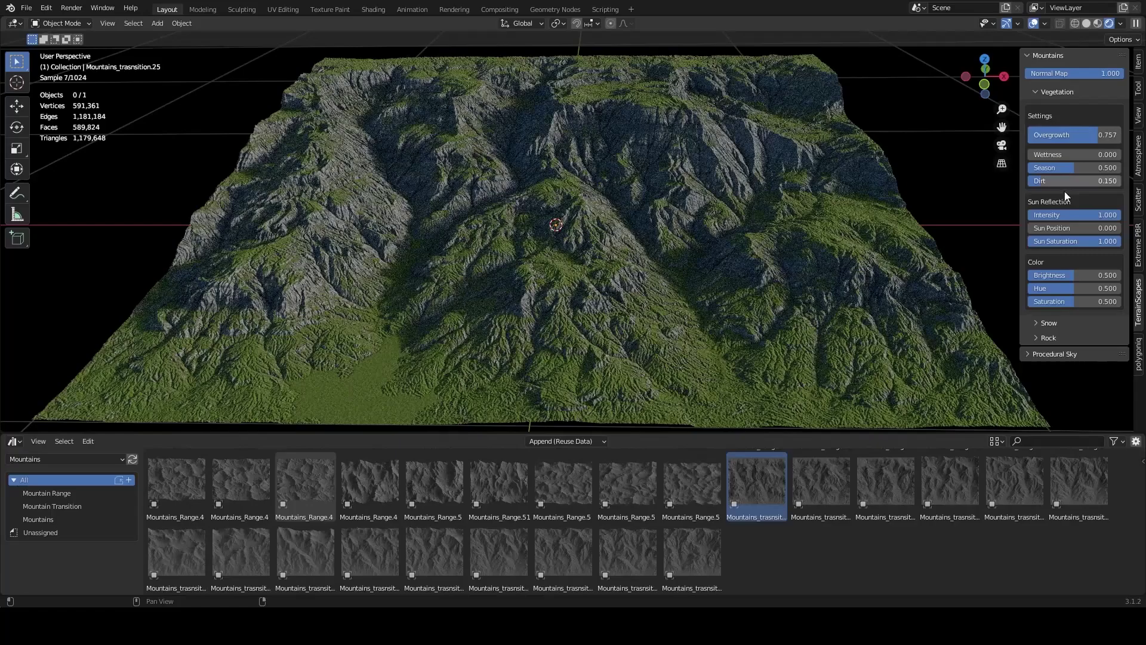
{"action": "left_click", "coordinate": [1063, 91]}
Set the terrain's Rock Type to 0.000 and reduce the vegetation overgrowth to expose more rock
{"action": "left_click", "coordinate": [1062, 121]}
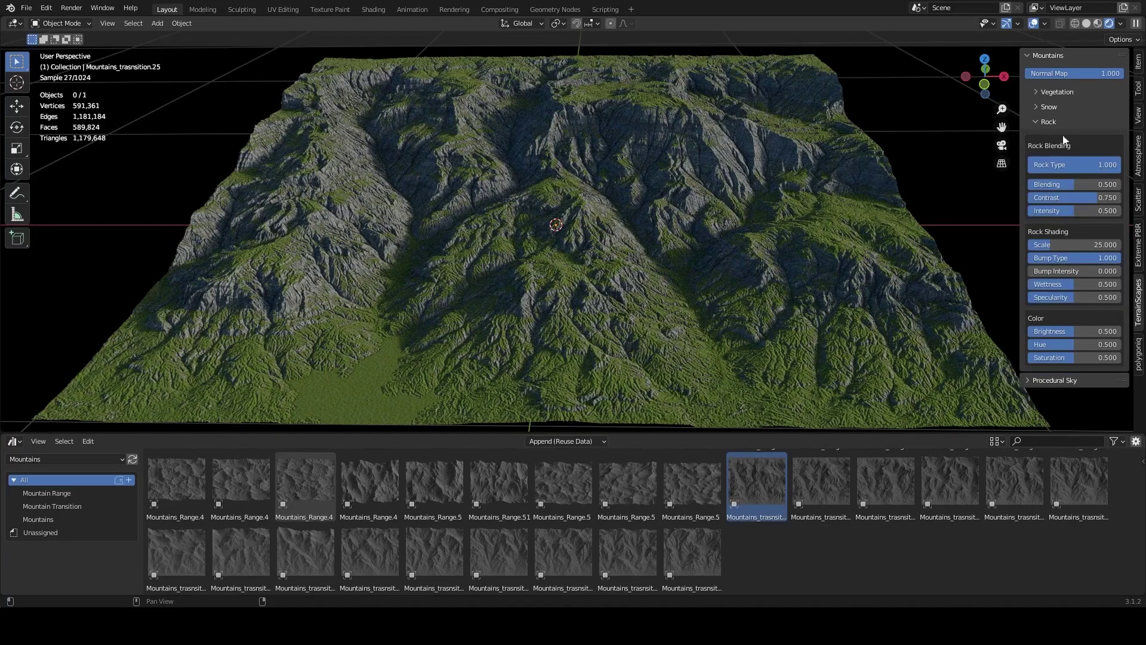
{"action": "left_click_drag", "start_coordinate": [1069, 165], "coordinate": [1028, 165]}
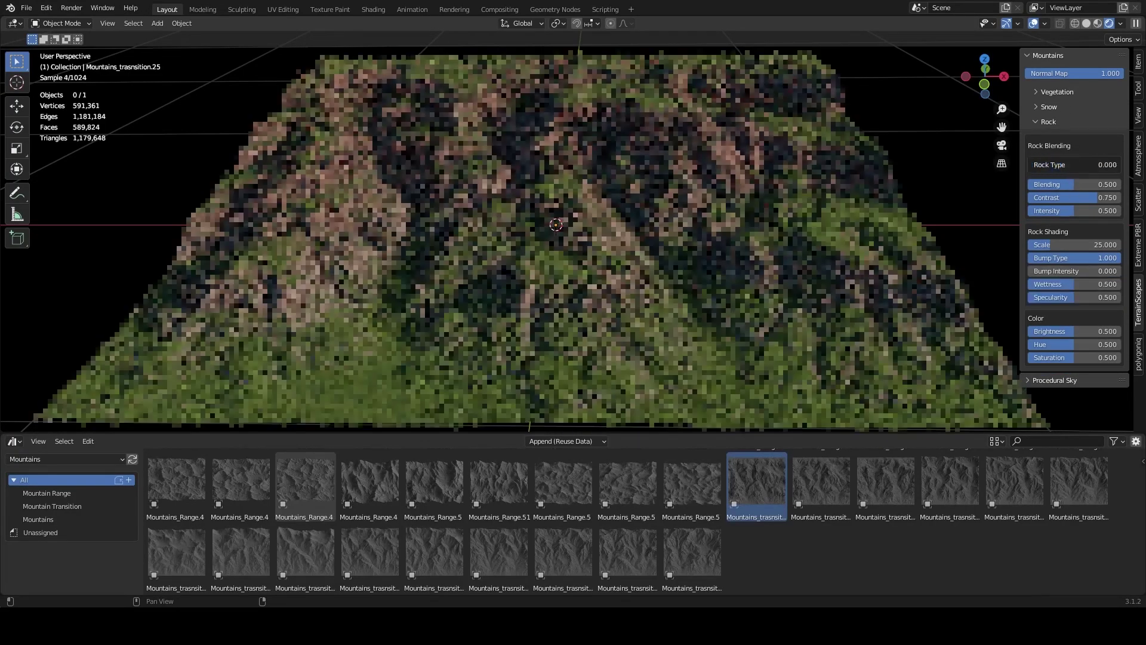
{"action": "left_click", "coordinate": [1052, 92]}
{"action": "left_click", "coordinate": [1054, 92]}
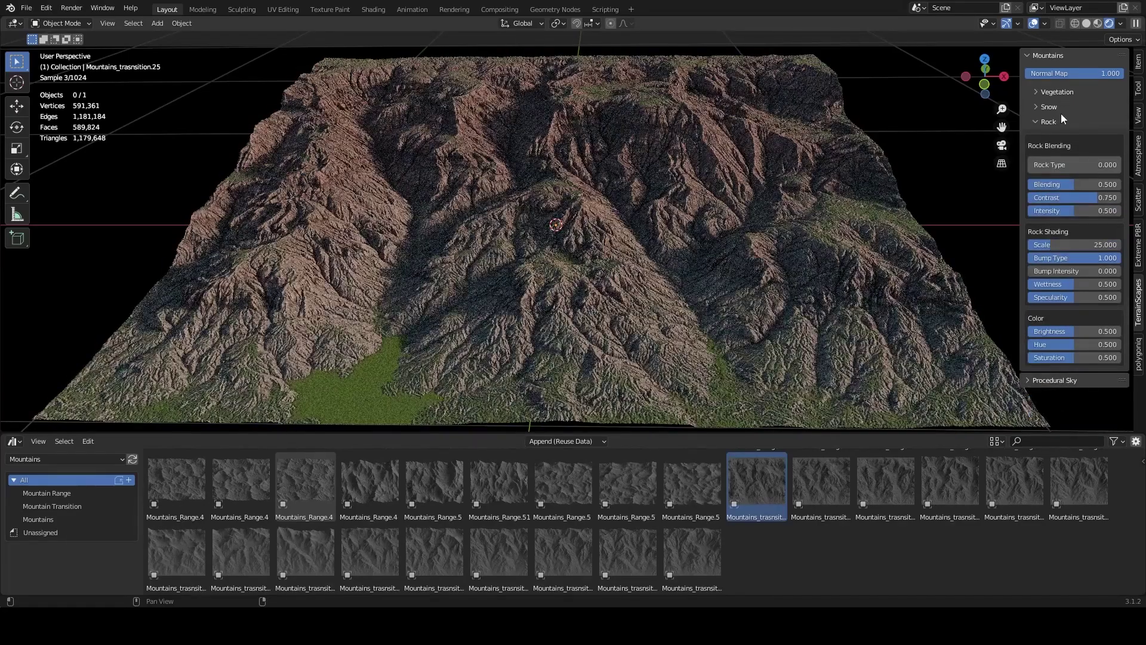
Raise the terrain's Snow Line in the snow settings to cover it with snow
{"action": "left_click", "coordinate": [1056, 108]}
{"action": "left_click_drag", "start_coordinate": [1069, 141], "coordinate": [1092, 171]}
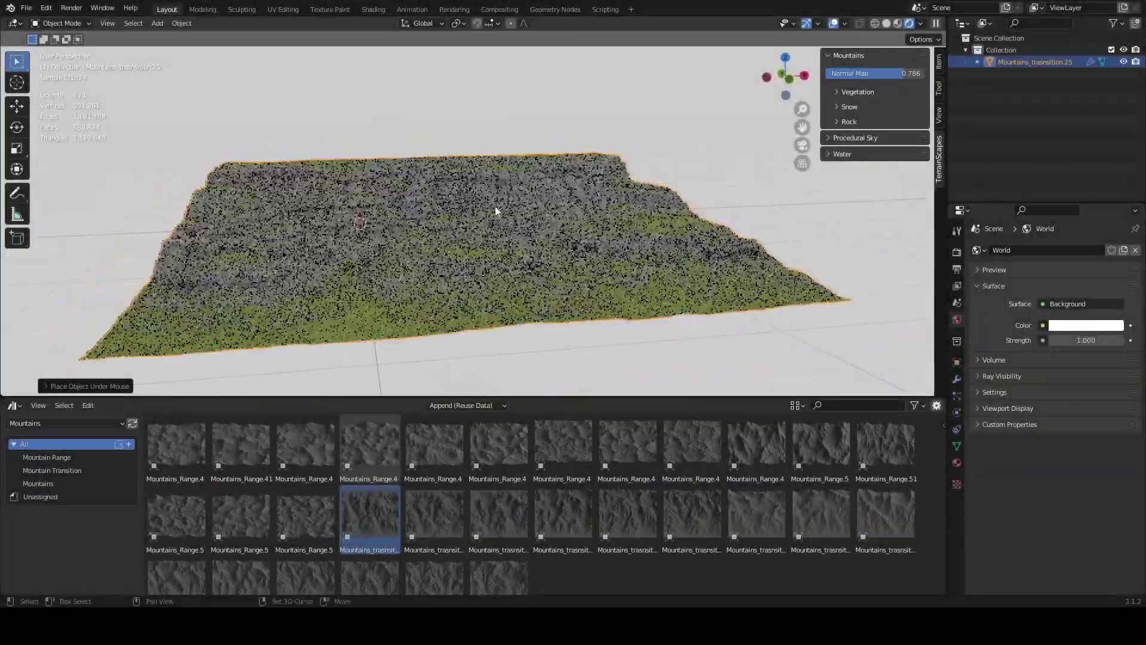
Set the Normal Map strength of the transition terrain to 1.000
{"action": "left_click_drag", "start_coordinate": [898, 77], "coordinate": [922, 77]}
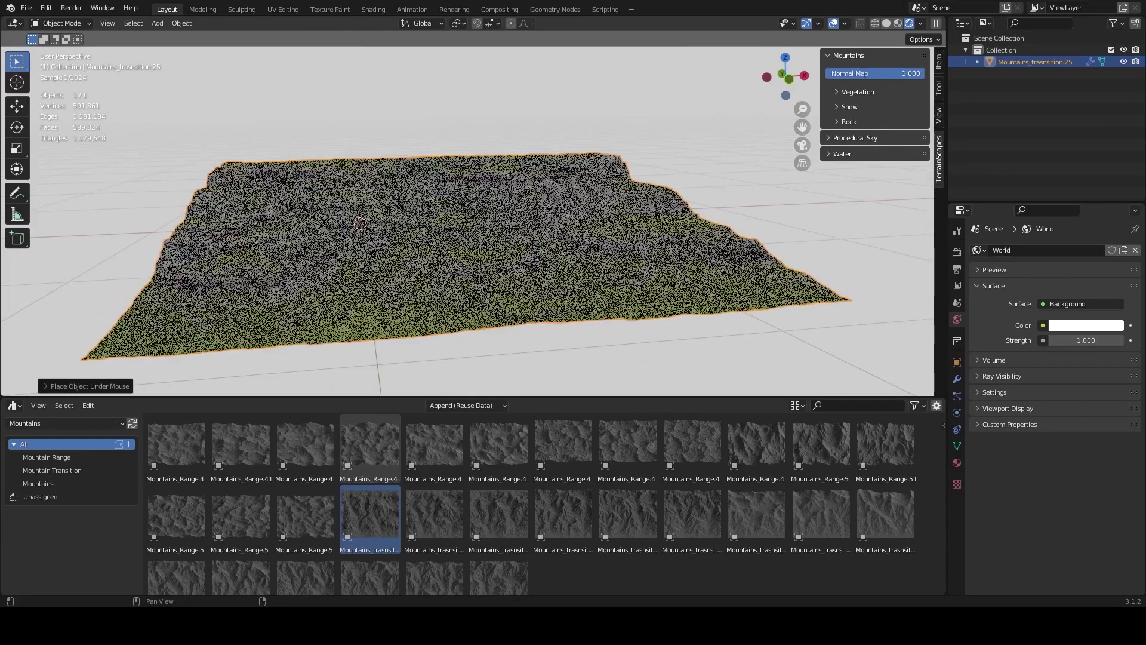
Set the transition terrain's vegetation Overgrowth to 0.611 and Season to 0.563
{"action": "left_click", "coordinate": [858, 92]}
{"action": "left_click_drag", "start_coordinate": [893, 138], "coordinate": [875, 141]}
{"action": "middle_click_drag", "start_coordinate": [472, 202], "coordinate": [507, 208]}
{"action": "left_click_drag", "start_coordinate": [871, 134], "coordinate": [867, 167]}
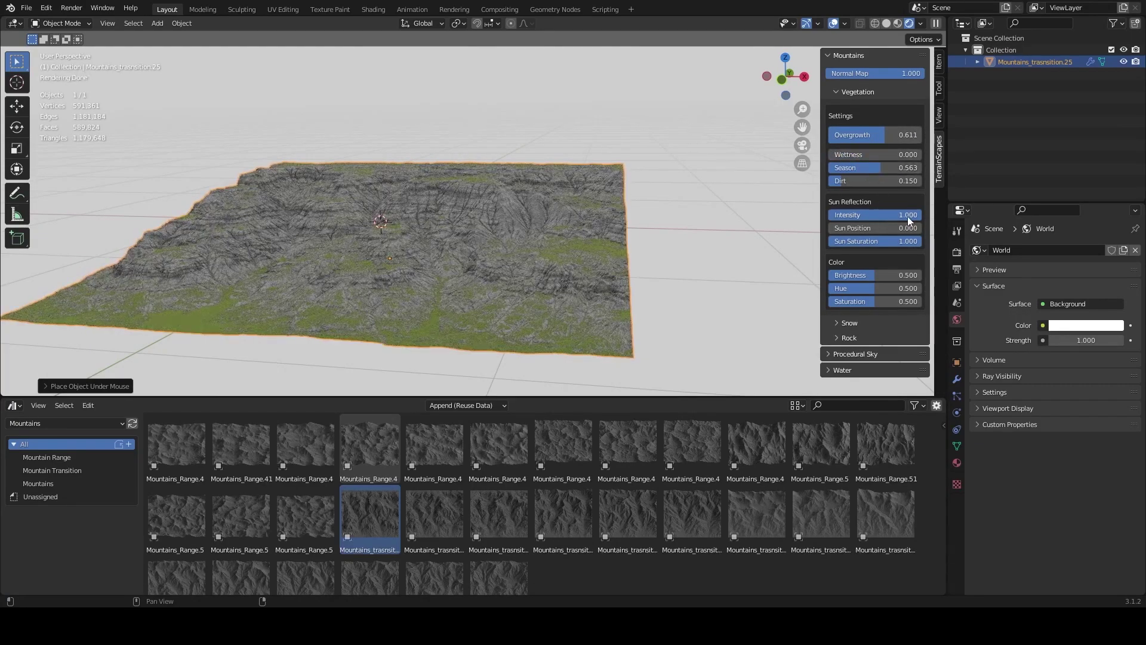
Try the vegetation's Sun Reflection Intensity at 0.000 and raise it again
{"action": "left_click_drag", "start_coordinate": [908, 216], "coordinate": [662, 213]}
{"action": "middle_click_drag", "start_coordinate": [662, 213], "coordinate": [762, 233]}
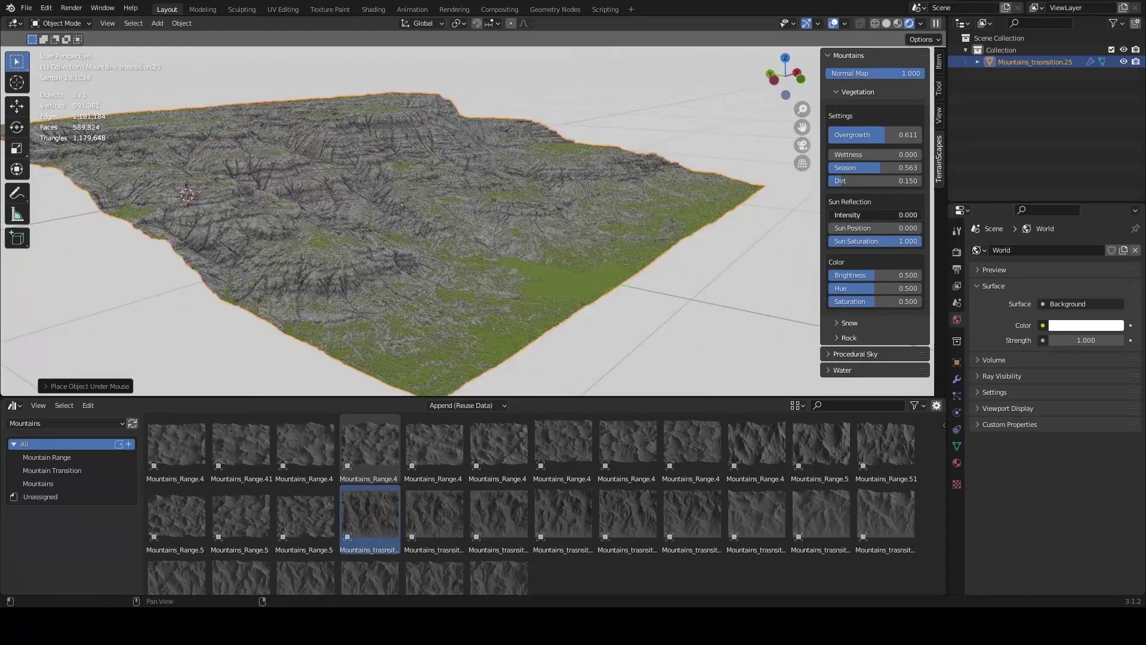
{"action": "left_click_drag", "start_coordinate": [847, 214], "coordinate": [921, 228]}
{"action": "middle_click_drag", "start_coordinate": [694, 222], "coordinate": [608, 123]}
Adjust the terrain's snow with Snow Line 0.722, Overcast 0.481 and Irregularity 0.424
{"action": "left_click", "coordinate": [858, 92]}
{"action": "left_click", "coordinate": [850, 106]}
{"action": "left_click_drag", "start_coordinate": [850, 140], "coordinate": [895, 141]}
{"action": "left_click_drag", "start_coordinate": [836, 151], "coordinate": [869, 171]}
{"action": "middle_click_drag", "start_coordinate": [625, 190], "coordinate": [802, 190]}
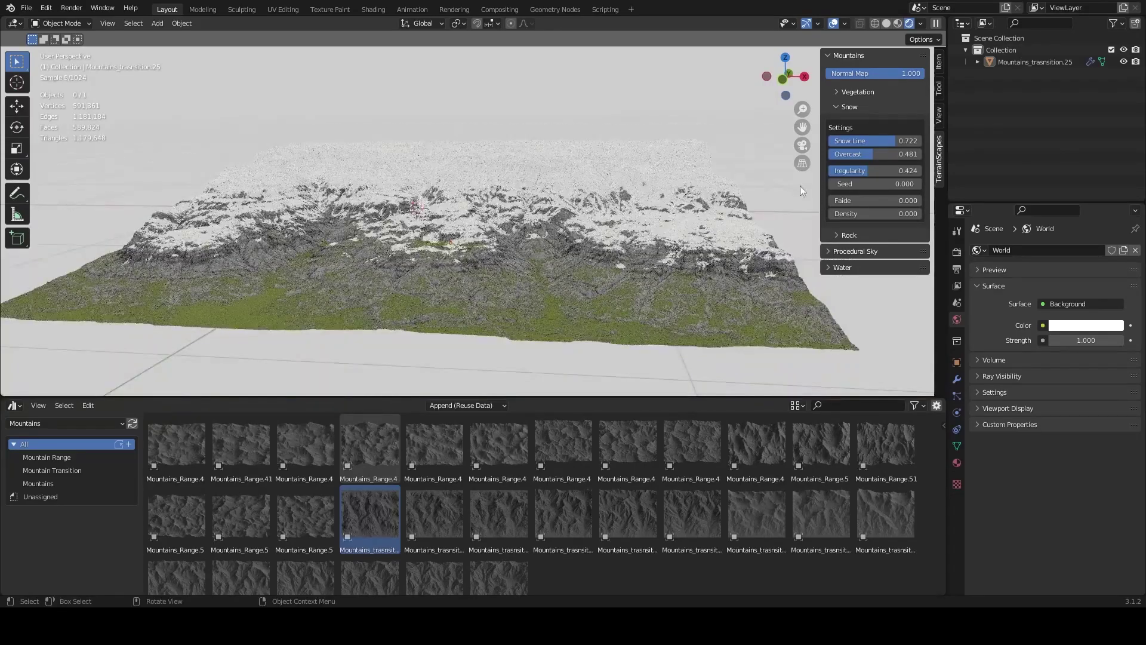
{"action": "left_click_drag", "start_coordinate": [841, 202], "coordinate": [829, 154]}
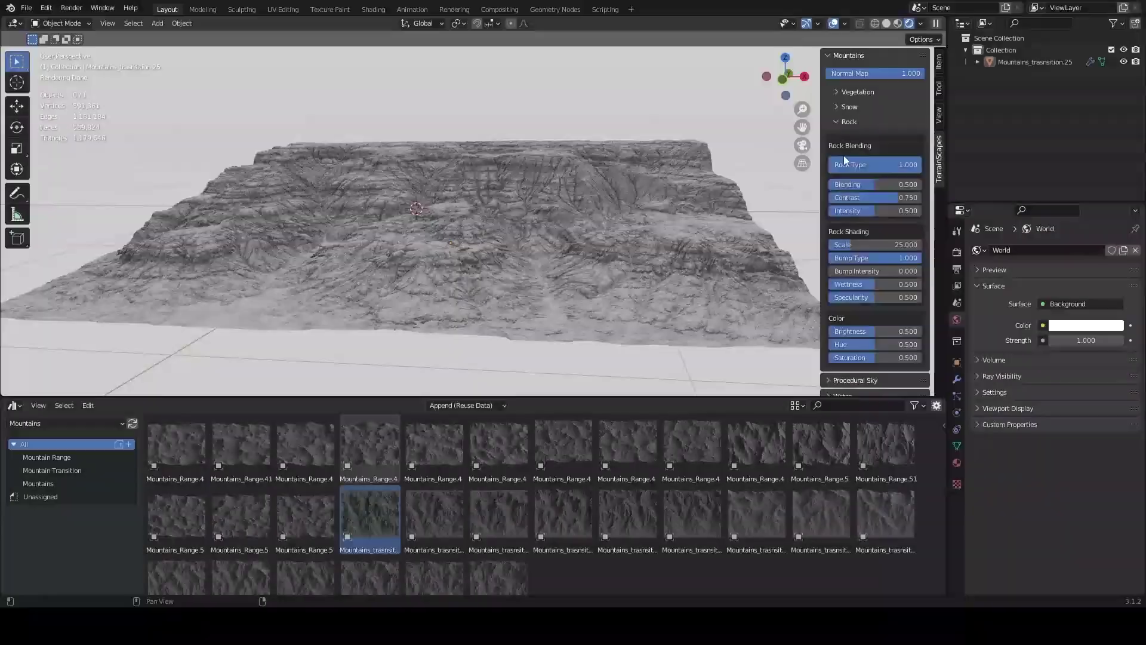
Set the terrain's Rock Type to 0.823 in the rock blending settings
{"action": "middle_click_drag", "start_coordinate": [517, 176], "coordinate": [564, 188]}
{"action": "scroll", "coordinate": [565, 188], "scroll_direction": "up", "scroll_amount": 1}
{"action": "mouse_move", "coordinate": [915, 163]}
{"action": "left_mouse_down"}
{"action": "mouse_move", "coordinate": [878, 165]}
{"action": "mouse_move", "coordinate": [906, 165]}
{"action": "left_mouse_up"}
{"action": "scroll", "coordinate": [662, 169], "scroll_direction": "down", "scroll_amount": 2}
{"action": "middle_click_drag", "start_coordinate": [663, 169], "coordinate": [657, 163]}
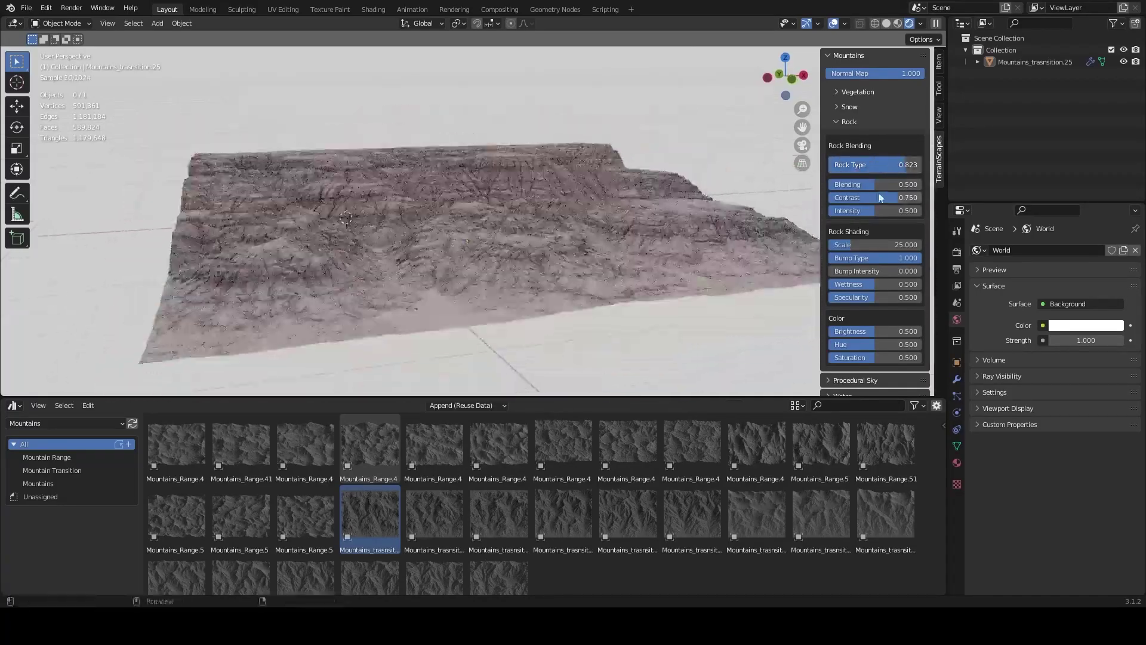
Try different Blending and Contrast values for the terrain's rock, cancelling each change
{"action": "left_click_drag", "start_coordinate": [879, 184], "coordinate": [923, 197]}
{"action": "right_click", "coordinate": [894, 185]}
{"action": "right_click", "coordinate": [923, 197]}
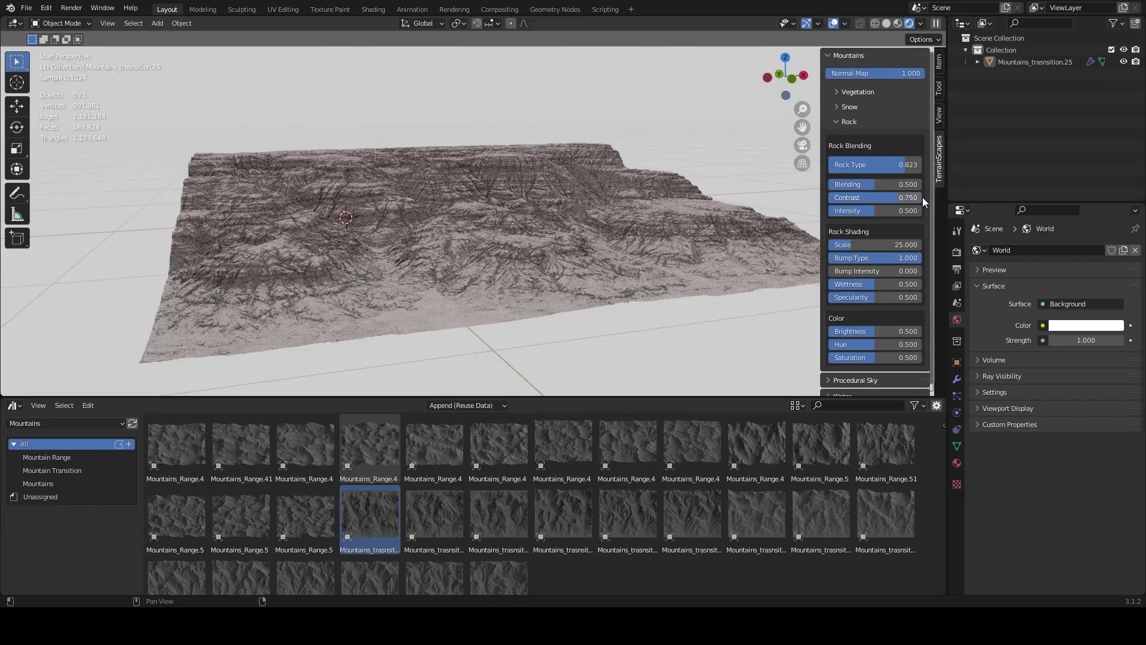
Try different rock Scale, Bump Intensity and color Brightness values, cancelling each change
{"action": "scroll", "coordinate": [875, 224], "scroll_direction": "down", "scroll_amount": 1}
{"action": "left_click_drag", "start_coordinate": [875, 237], "coordinate": [923, 263]}
{"action": "right_click", "coordinate": [902, 237]}
{"action": "right_click", "coordinate": [922, 262]}
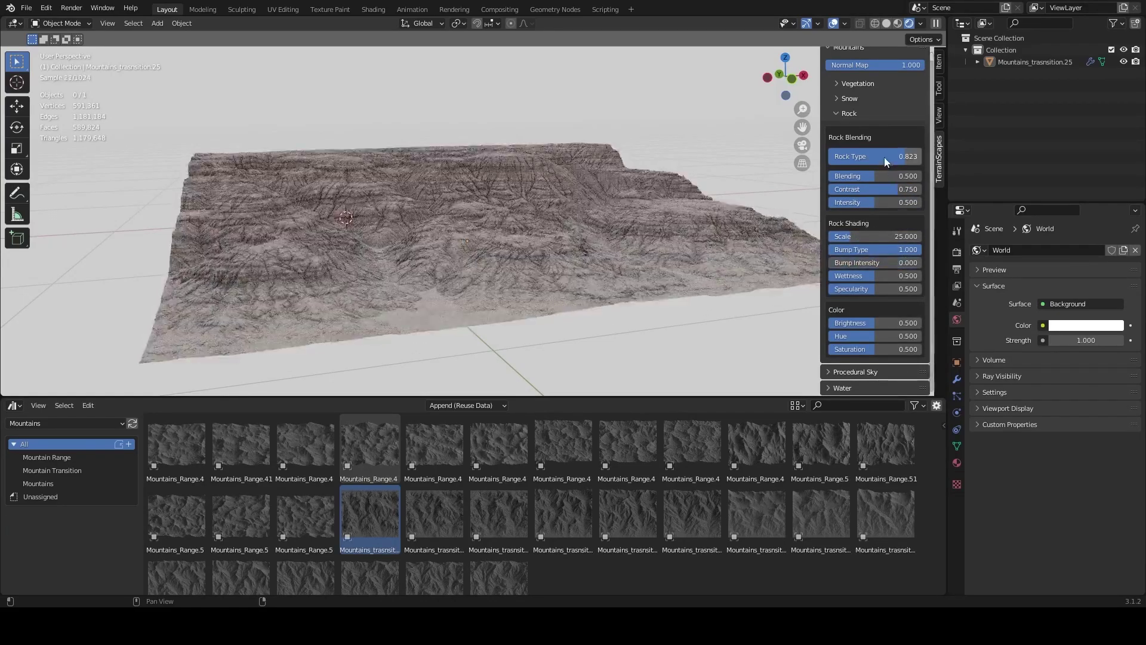
{"action": "mouse_move", "coordinate": [873, 323]}
{"action": "left_mouse_down"}
{"action": "mouse_move", "coordinate": [859, 323]}
{"action": "mouse_move", "coordinate": [914, 324]}
{"action": "mouse_move", "coordinate": [868, 324]}
{"action": "left_mouse_up"}
{"action": "right_click", "coordinate": [900, 324]}
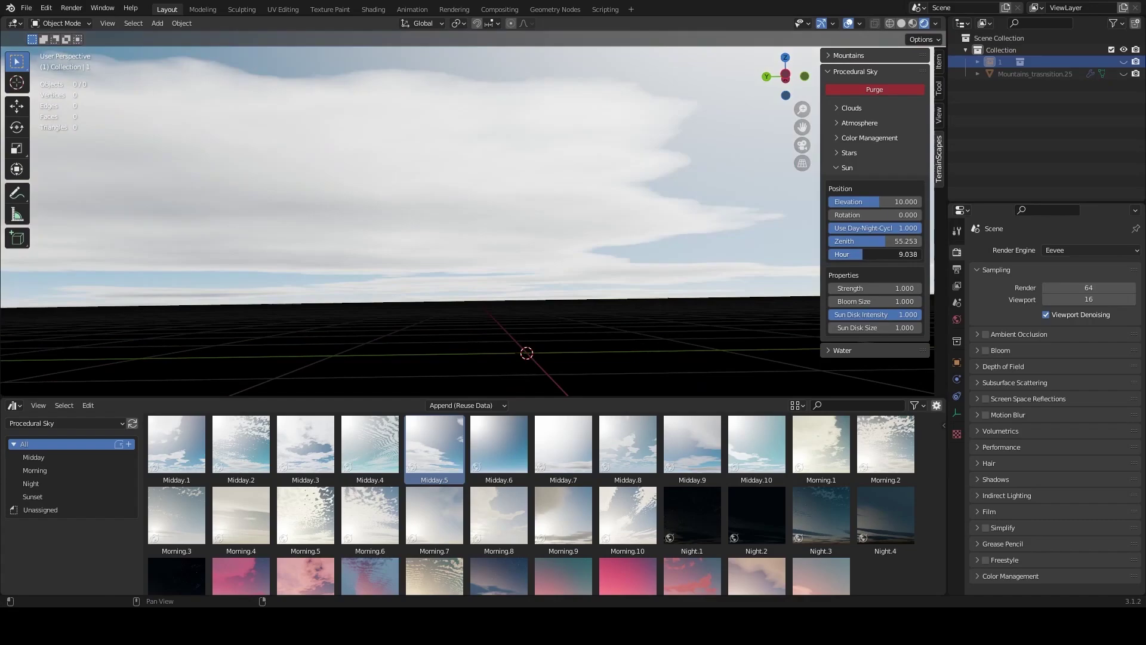
Set the procedural sky's sun Hour to 6.000 and undo a trial change of the Sun Disk Size
{"action": "left_click_drag", "start_coordinate": [862, 254], "coordinate": [850, 255]}
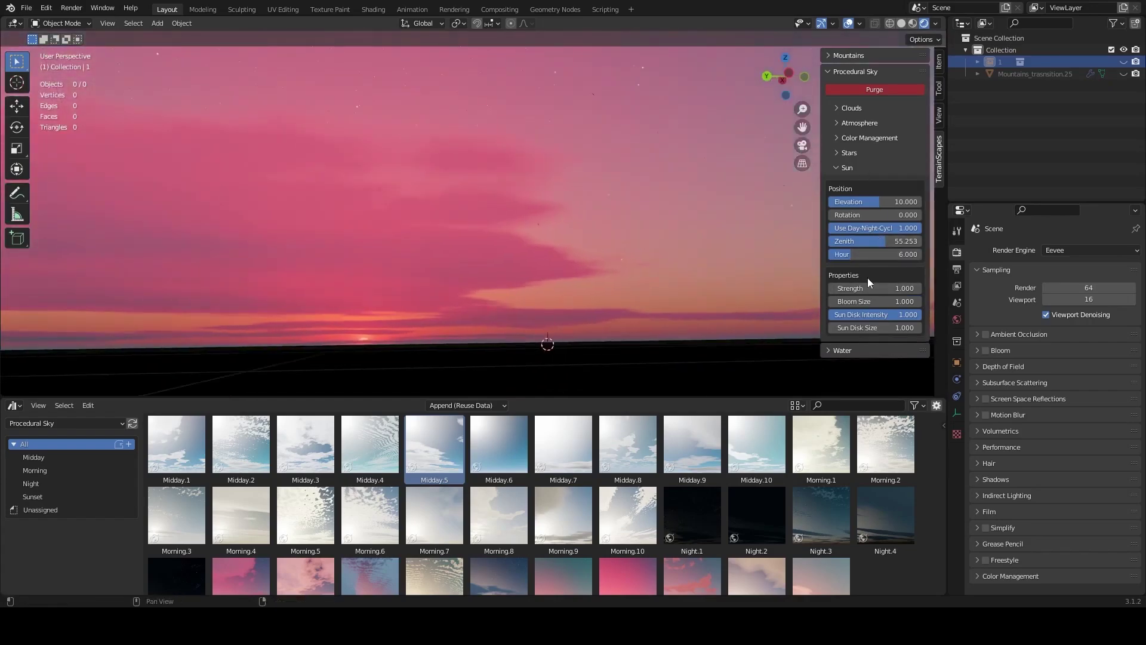
{"action": "left_click_drag", "start_coordinate": [873, 327], "coordinate": [830, 326]}
{"action": "key", "text": "ctrl+z"}
Adjust the procedural sky's Stars and Sun settings and collapse their groups
{"action": "left_click", "coordinate": [862, 168]}
{"action": "left_click", "coordinate": [859, 153]}
{"action": "left_click", "coordinate": [857, 289]}
{"action": "scroll", "coordinate": [857, 288], "scroll_direction": "down", "scroll_amount": 1}
{"action": "left_click_drag", "start_coordinate": [882, 301], "coordinate": [836, 301]}
{"action": "middle_click_drag", "start_coordinate": [621, 251], "coordinate": [633, 179]}
{"action": "left_click_drag", "start_coordinate": [861, 148], "coordinate": [836, 148]}
{"action": "left_click", "coordinate": [857, 266]}
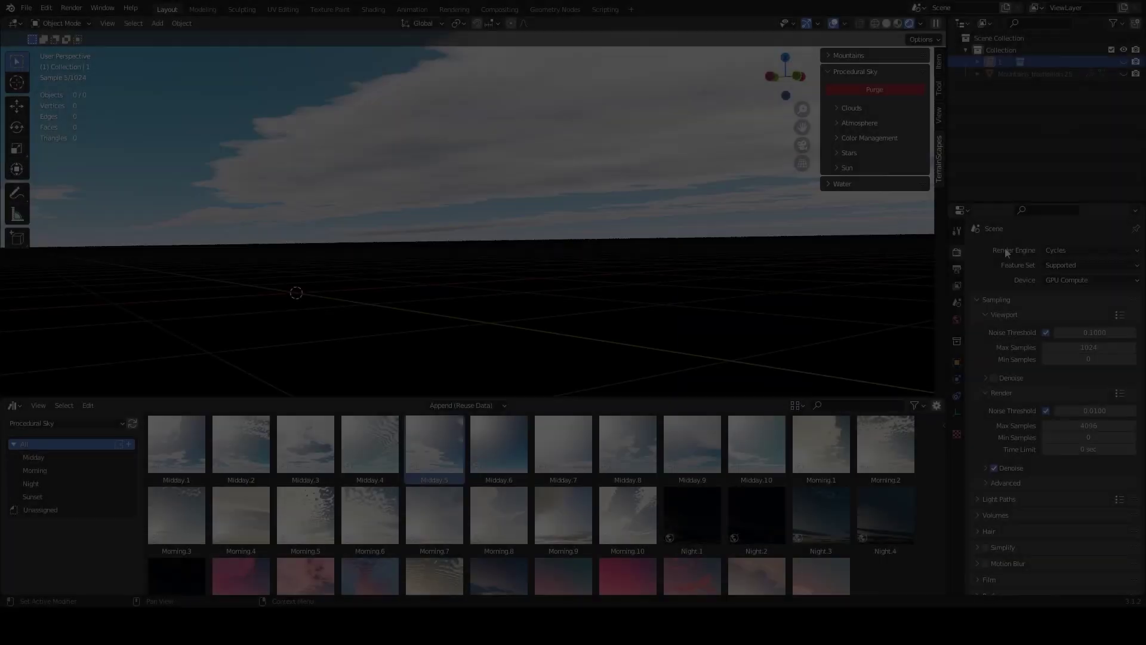
Switch the scene's render engine from Cycles to Eevee
{"action": "left_click", "coordinate": [1068, 250]}
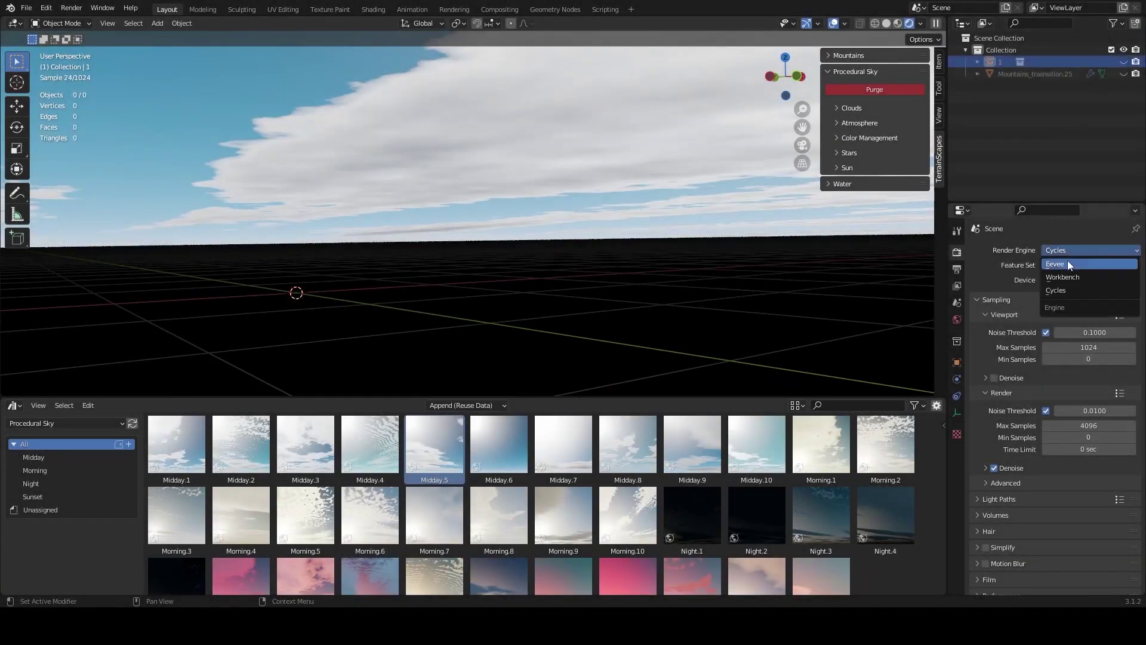
{"action": "left_click", "coordinate": [1068, 263]}
{"action": "middle_click_drag", "start_coordinate": [609, 194], "coordinate": [557, 189]}
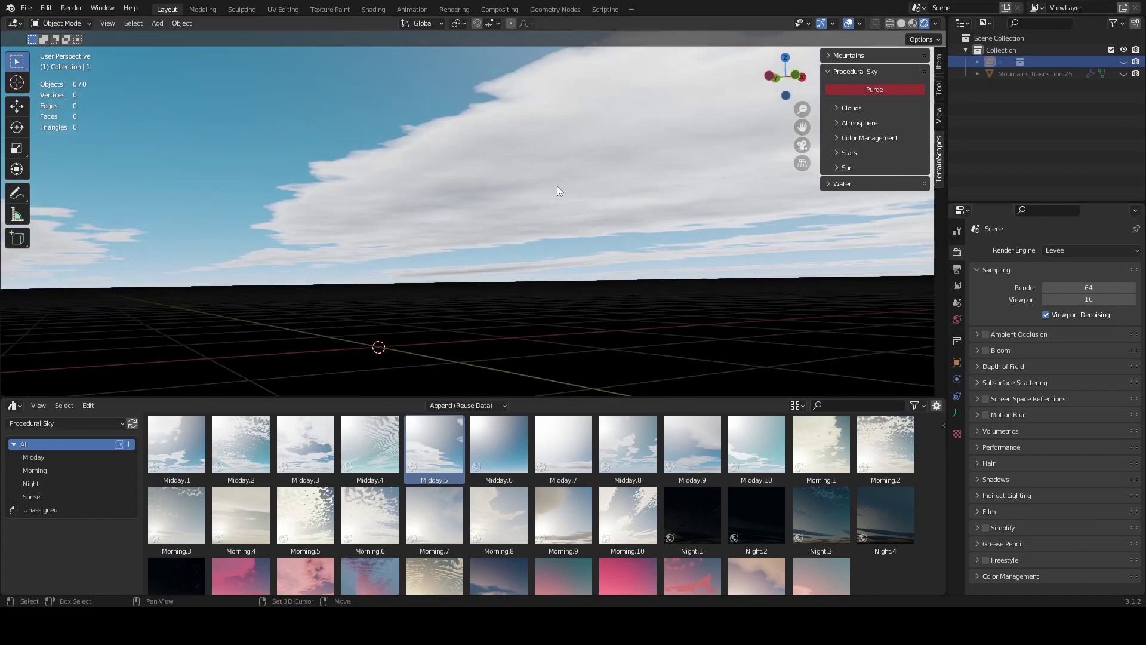
Try the procedural sky's cloud Overcast at 0.627 and cancel the change
{"action": "left_click", "coordinate": [862, 108]}
{"action": "mouse_move", "coordinate": [663, 173]}
{"action": "middle_mouse_down"}
{"action": "mouse_move", "coordinate": [516, 188]}
{"action": "mouse_move", "coordinate": [657, 179]}
{"action": "middle_mouse_up"}
{"action": "mouse_move", "coordinate": [864, 151]}
{"action": "left_mouse_down"}
{"action": "mouse_move", "coordinate": [850, 151]}
{"action": "mouse_move", "coordinate": [875, 151]}
{"action": "left_mouse_up"}
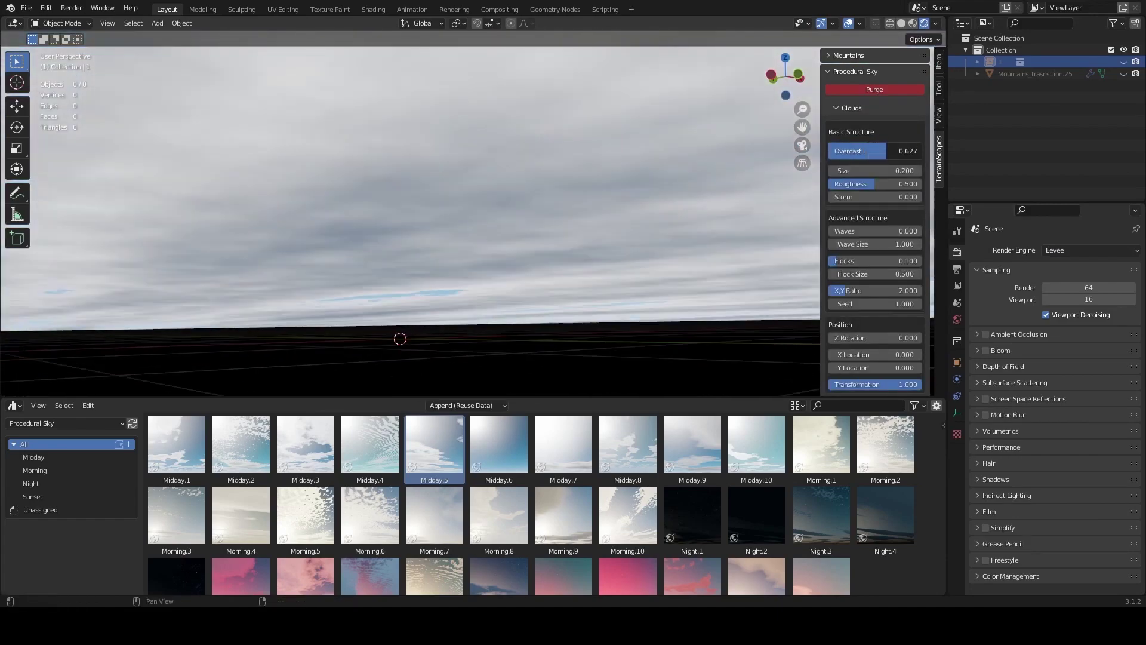
{"action": "right_click", "coordinate": [876, 151]}
Try different cloud Size, Roughness and Storm values, cancelling each change
{"action": "middle_click_drag", "start_coordinate": [546, 206], "coordinate": [573, 199]}
{"action": "left_click_drag", "start_coordinate": [875, 171], "coordinate": [911, 196]}
{"action": "right_click", "coordinate": [902, 171]}
{"action": "right_click", "coordinate": [873, 184]}
{"action": "right_click", "coordinate": [911, 196]}
Try the cloud shading Brightness at 2.990 and cancel an entry of 0.5
{"action": "mouse_move", "coordinate": [876, 299]}
{"action": "left_mouse_down"}
{"action": "mouse_move", "coordinate": [896, 299]}
{"action": "mouse_move", "coordinate": [860, 299]}
{"action": "left_mouse_up"}
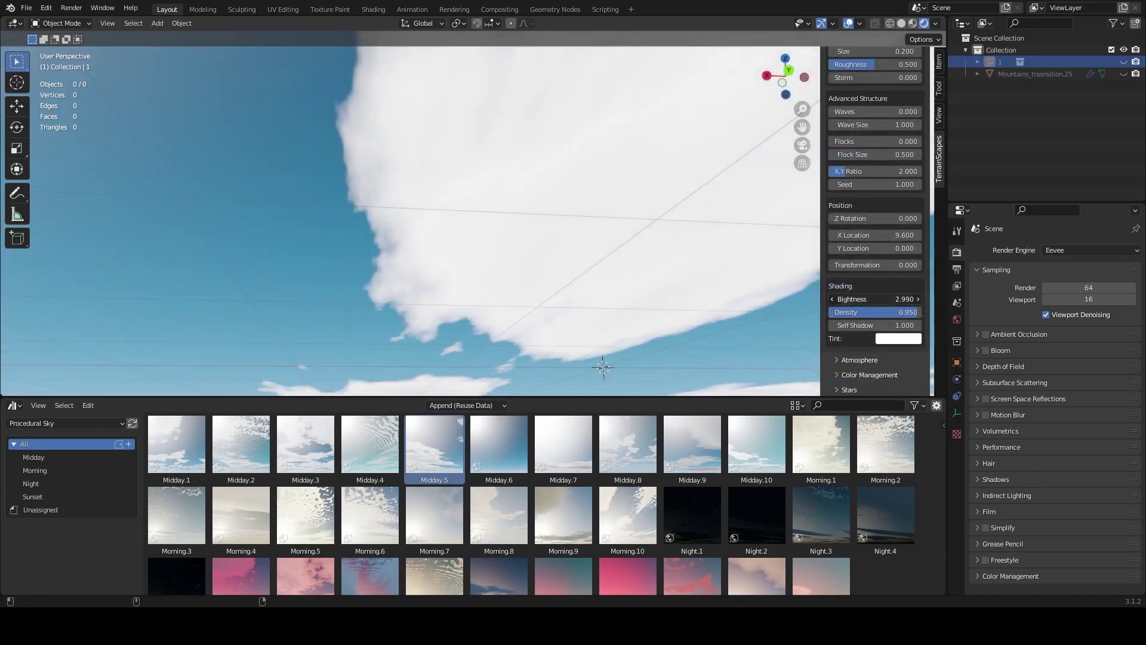
{"action": "left_click", "coordinate": [876, 299]}
{"action": "type", "text": ".5"}
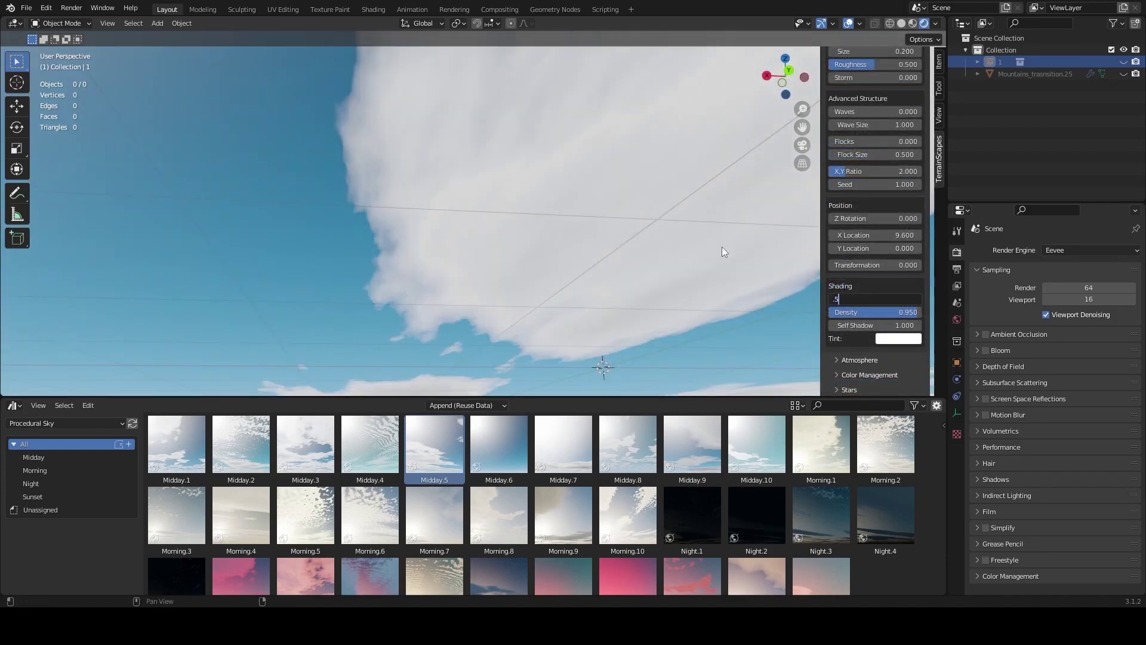
{"action": "key", "text": "Escape"}
{"action": "middle_click_drag", "start_coordinate": [722, 246], "coordinate": [388, 236]}
Set the clouds' X,Y Ratio to 1 and their Density to 0.982
{"action": "left_click", "coordinate": [875, 171]}
{"action": "type", "text": "1"}
{"action": "key", "text": "Return"}
{"action": "left_click_drag", "start_coordinate": [908, 312], "coordinate": [911, 312]}
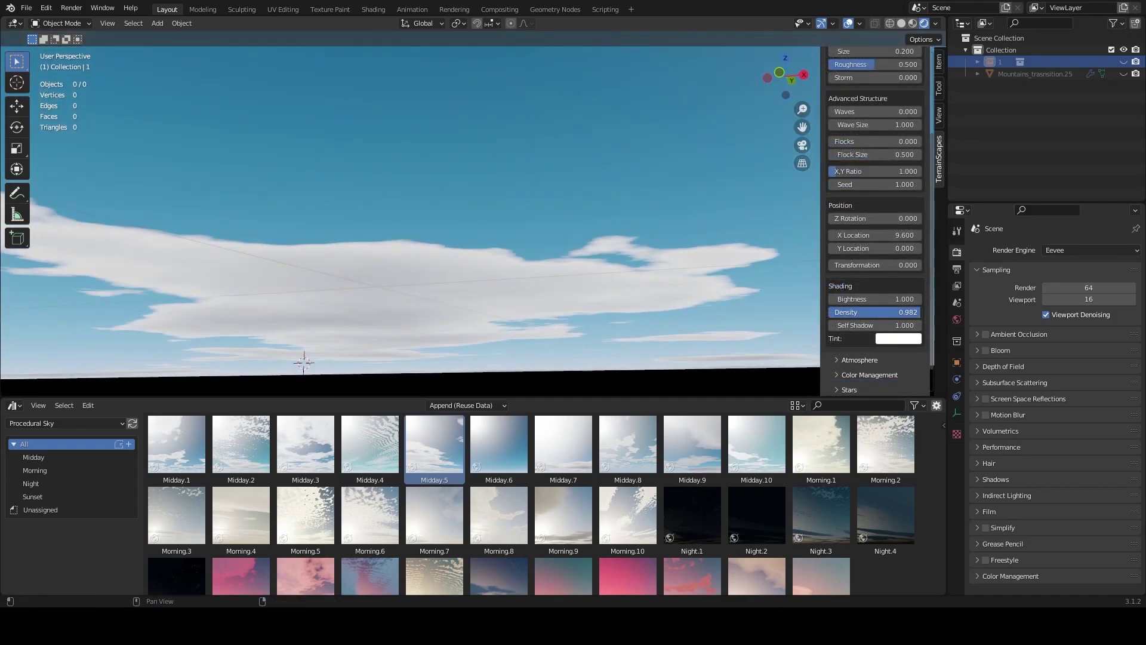
Try the sky atmosphere's General Density at 0.5 and set it to 2
{"action": "left_click", "coordinate": [860, 359], "text": "ctrl"}
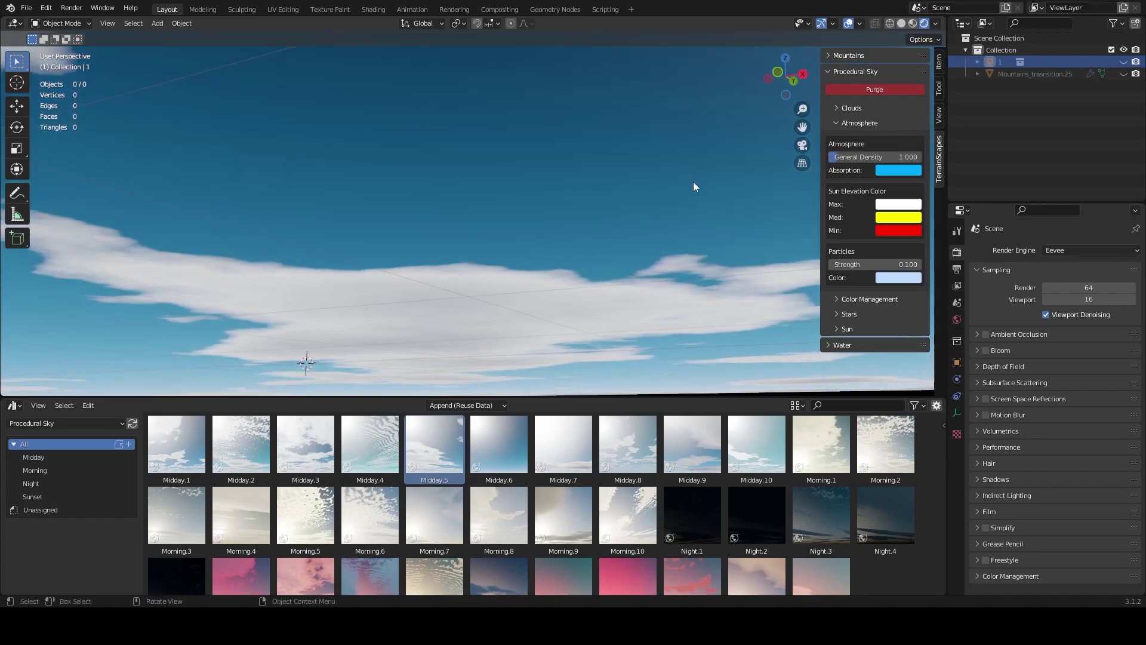
{"action": "middle_click_drag", "start_coordinate": [693, 187], "coordinate": [668, 173]}
{"action": "left_click", "coordinate": [874, 157]}
{"action": "type", "text": ".5"}
{"action": "key", "text": "Return"}
{"action": "left_click", "coordinate": [874, 157]}
{"action": "type", "text": "2"}
{"action": "key", "text": "Return"}
{"action": "middle_click_drag", "start_coordinate": [571, 180], "coordinate": [597, 194]}
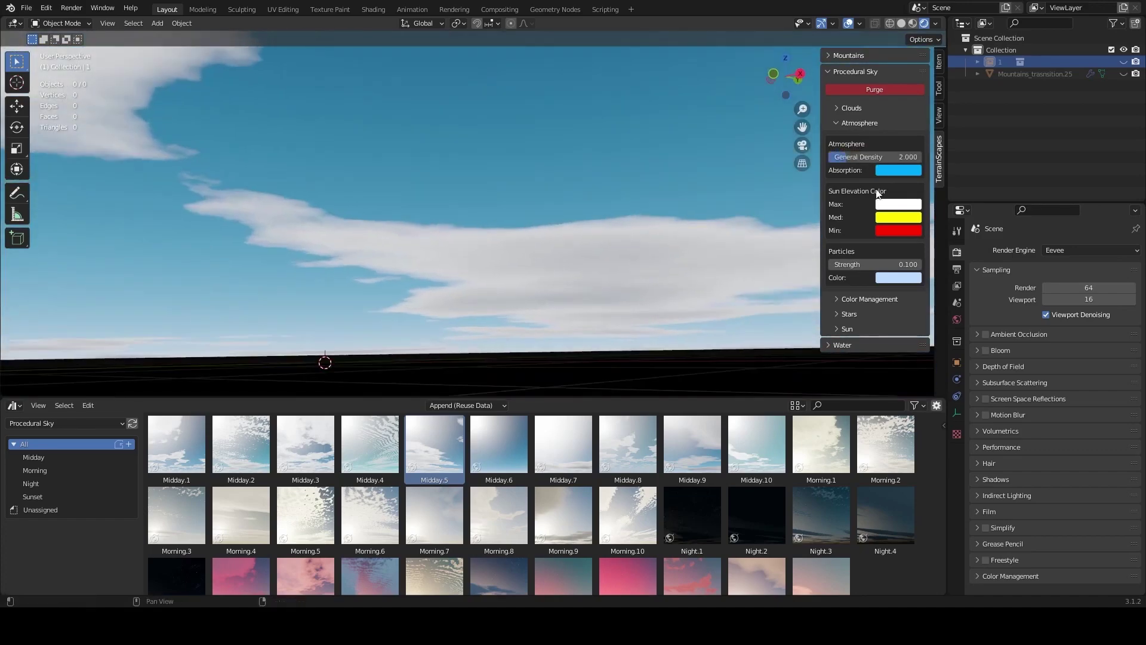
Try another atmosphere Absorption color, cancel it, and open the Med sun elevation color for editing
{"action": "left_click", "coordinate": [898, 171]}
{"action": "left_click_drag", "start_coordinate": [913, 233], "coordinate": [951, 215]}
{"action": "key", "text": "Escape"}
{"action": "left_click", "coordinate": [899, 218]}
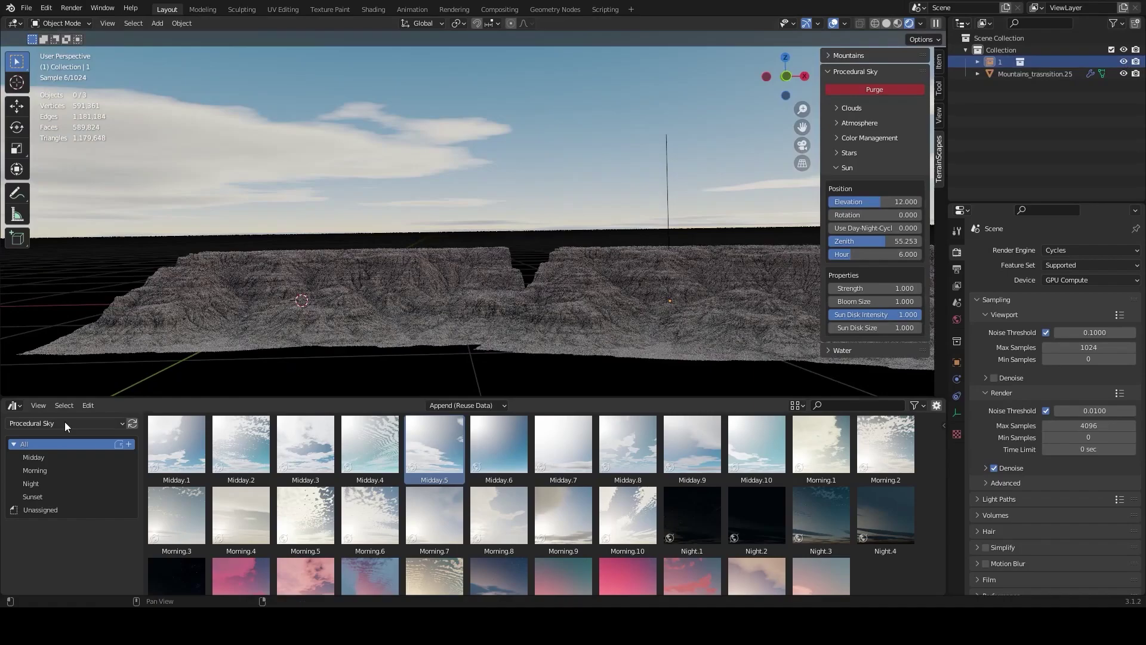
Place the Water asset from the Water library over the terrain and lower it along the Z axis
{"action": "left_click", "coordinate": [37, 470]}
{"action": "left_click_drag", "start_coordinate": [172, 453], "coordinate": [514, 242]}
{"action": "scroll", "coordinate": [514, 242], "scroll_direction": "down", "scroll_amount": 5}
{"action": "key", "text": "g"}
{"action": "key", "text": "z"}
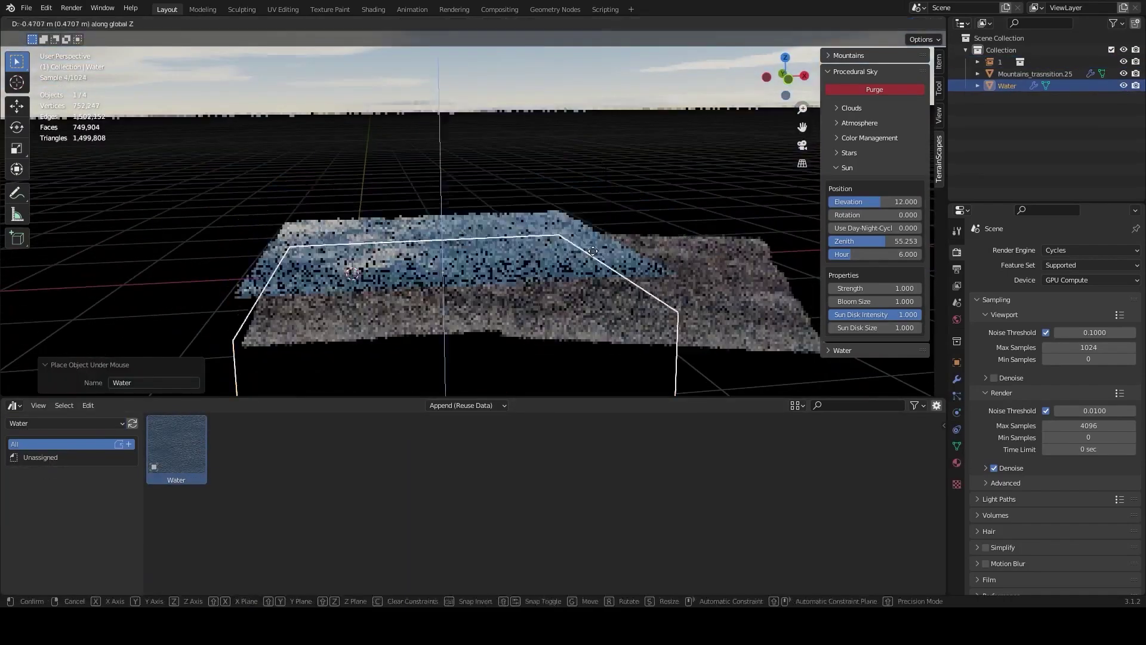
{"action": "left_click", "coordinate": [546, 267]}
Move the water surface along the Y axis so it sits in front of the mountains
{"action": "middle_click_drag", "start_coordinate": [546, 267], "coordinate": [605, 206]}
{"action": "key", "text": "g"}
{"action": "key", "text": "y"}
{"action": "left_click", "coordinate": [591, 301]}
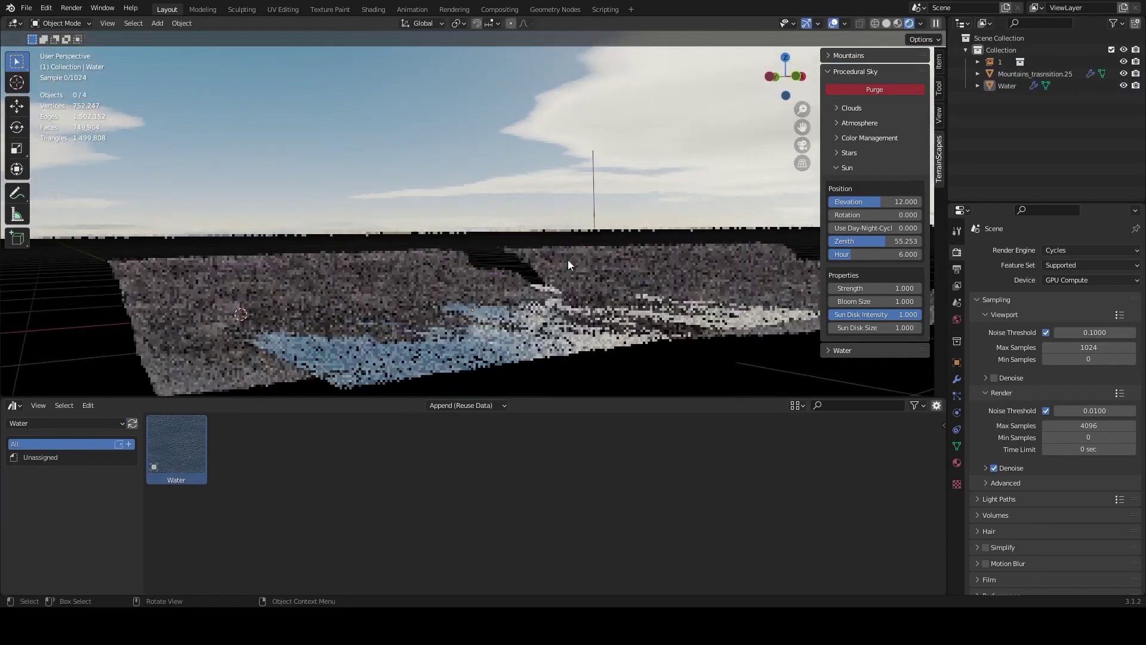
Set the water shader's Scale in meter to 100
{"action": "left_click", "coordinate": [871, 72]}
{"action": "left_click", "coordinate": [866, 88]}
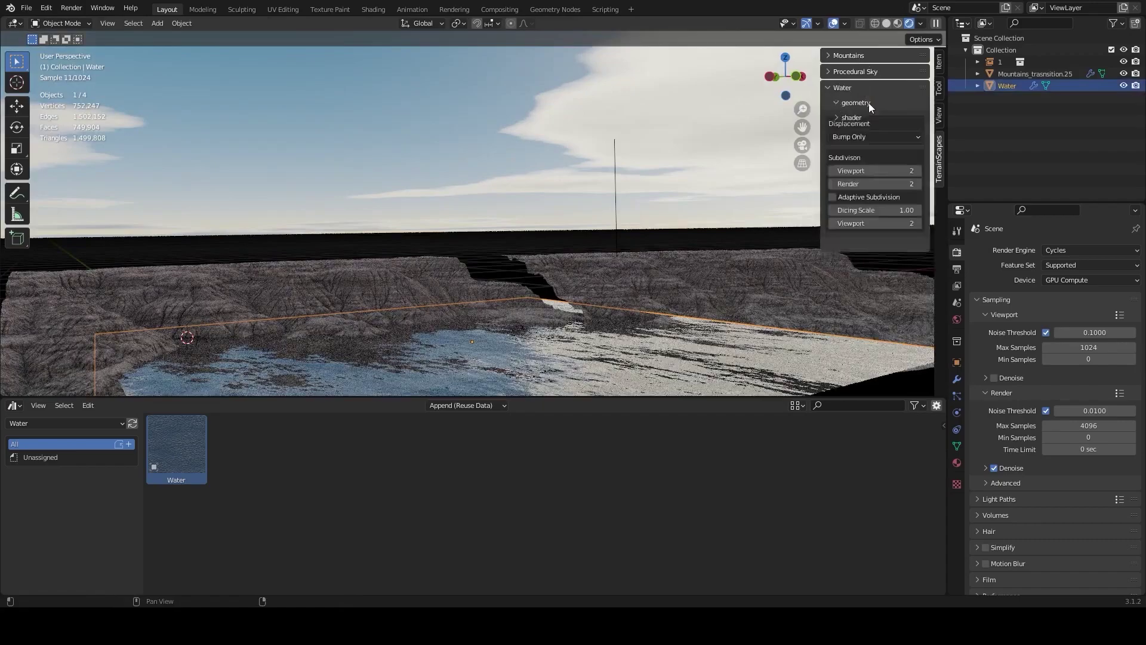
{"action": "left_click", "coordinate": [869, 103]}
{"action": "left_click", "coordinate": [852, 117]}
{"action": "left_click", "coordinate": [875, 151]}
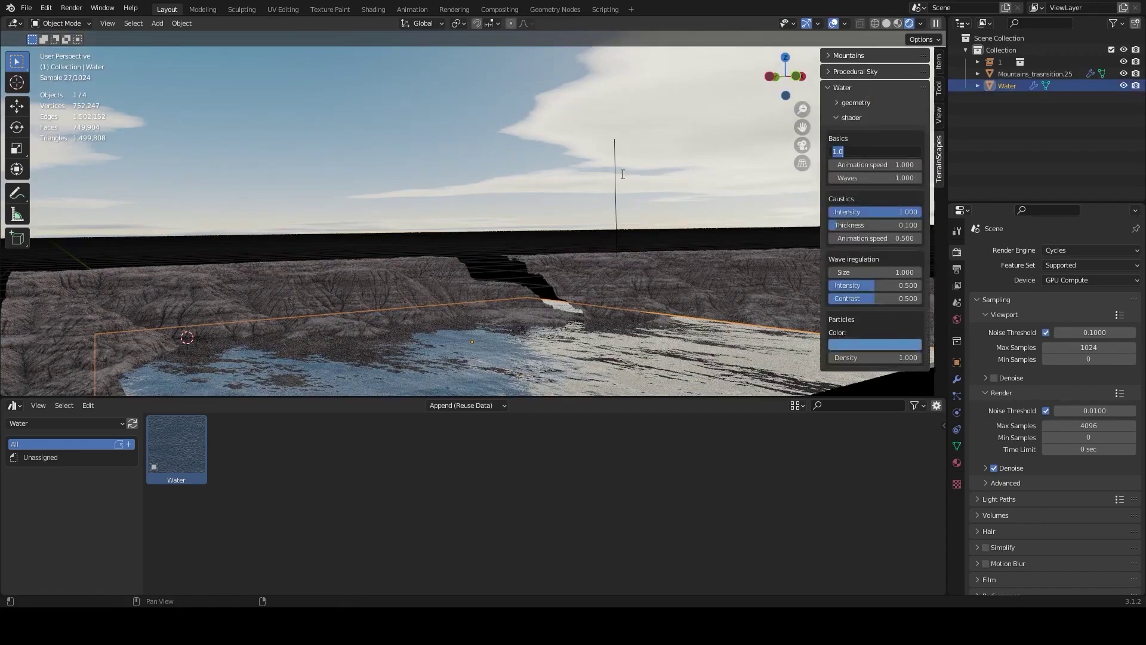
{"action": "key", "text": "Return"}
{"action": "left_click", "coordinate": [525, 160]}
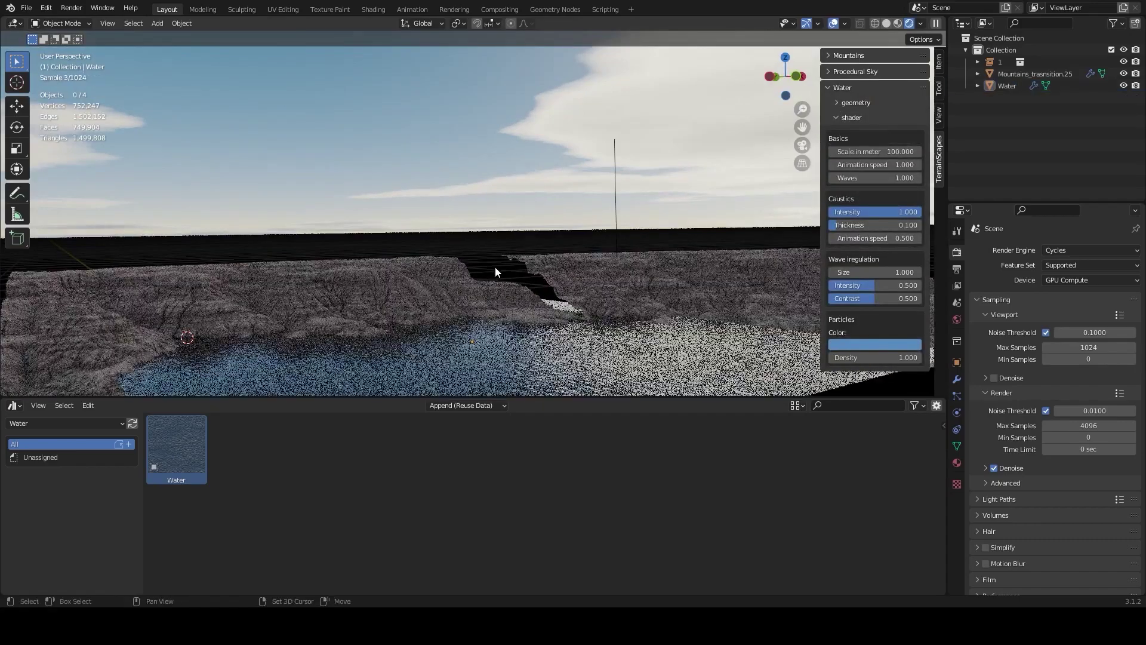
{"action": "scroll", "coordinate": [495, 267], "scroll_direction": "up", "scroll_amount": 2}
{"action": "middle_click_drag", "start_coordinate": [496, 266], "coordinate": [547, 234], "text": "shift"}
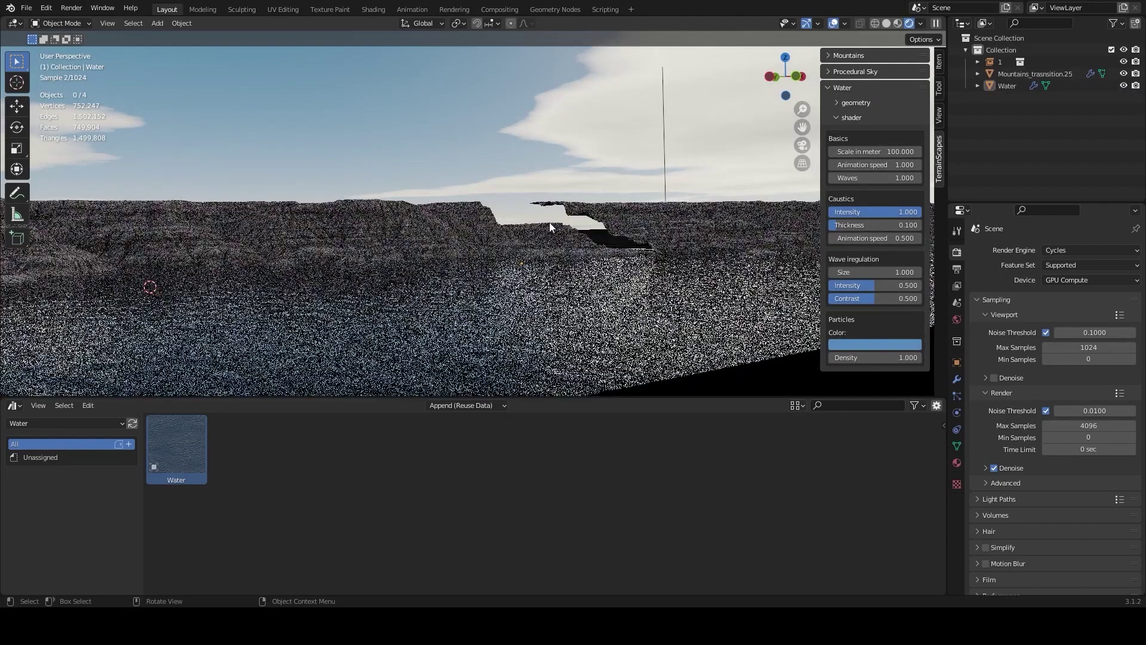